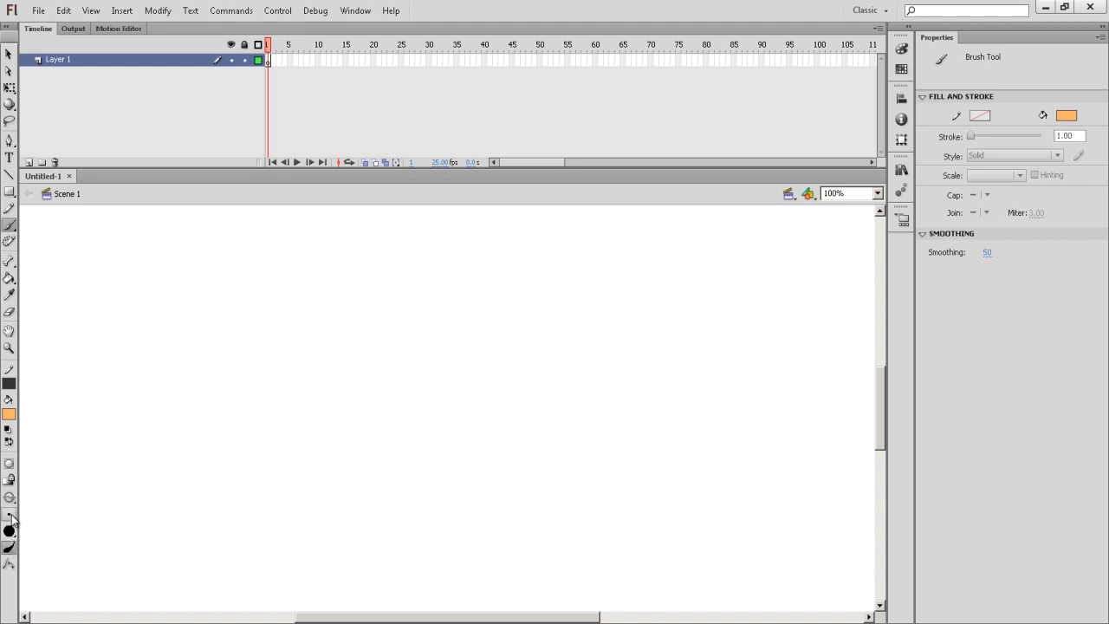
# Choose the Brush tool's size and shape, and set its fill colour to black (#000000).
pyautogui.click(11, 518)
pyautogui.click(38, 437)
pyautogui.click(10, 532)
pyautogui.click(10, 533)
pyautogui.click(9, 414)
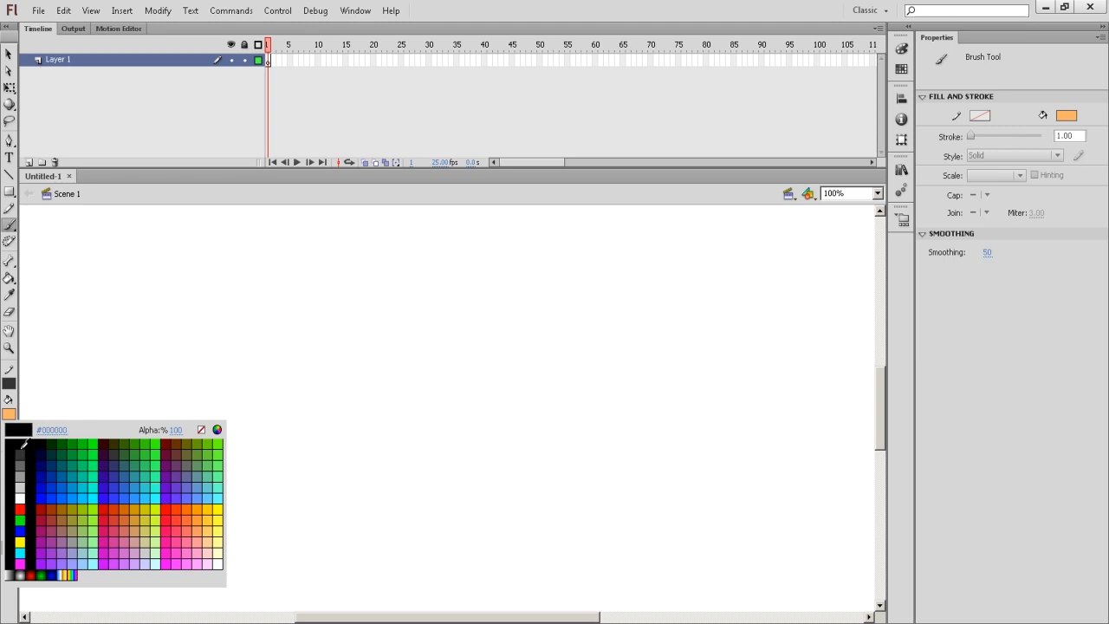
pyautogui.click(24, 442)
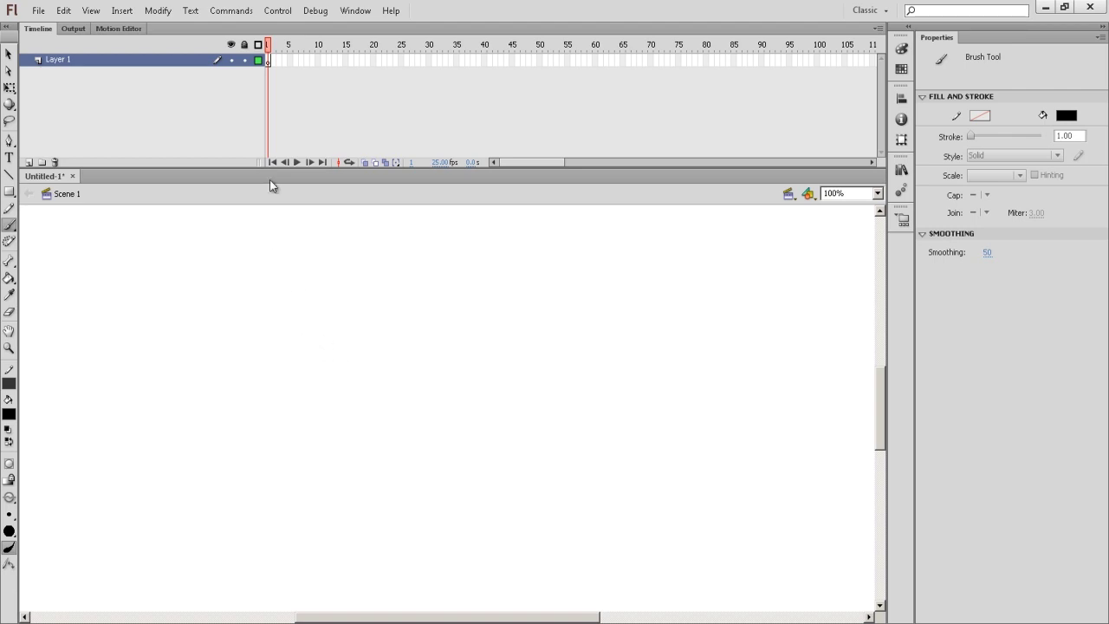
# On frame 1, brush the outline of a bent arm with the elbow low and the forearm rising to the wrist.
pyautogui.click(270, 69)
pyautogui.click(267, 60)
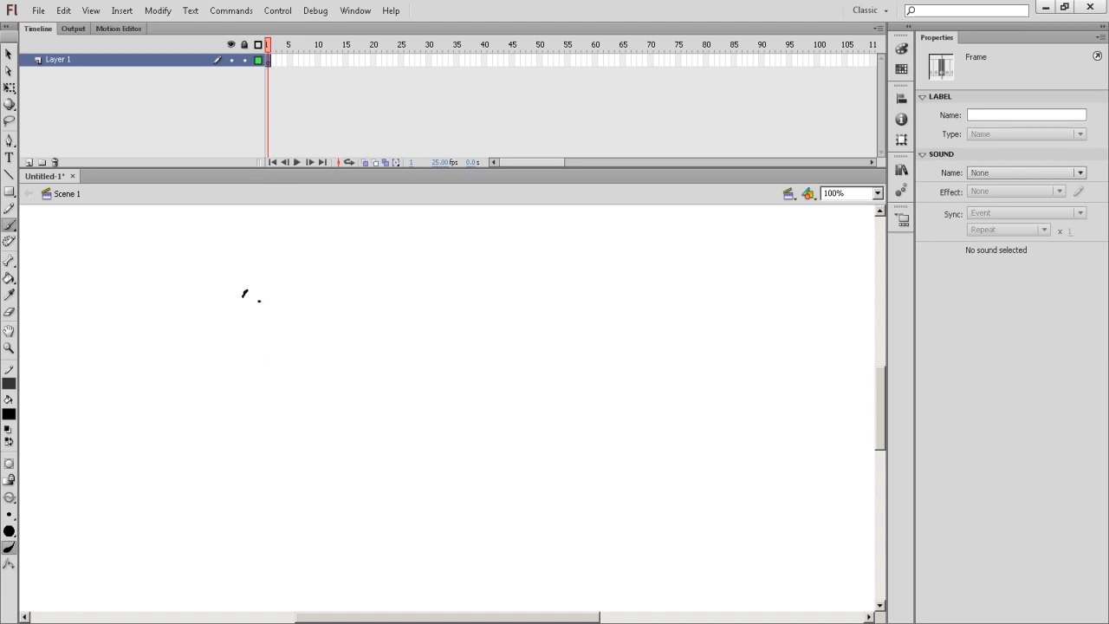
pyautogui.moveTo(325, 350); pyautogui.dragTo(327, 360)
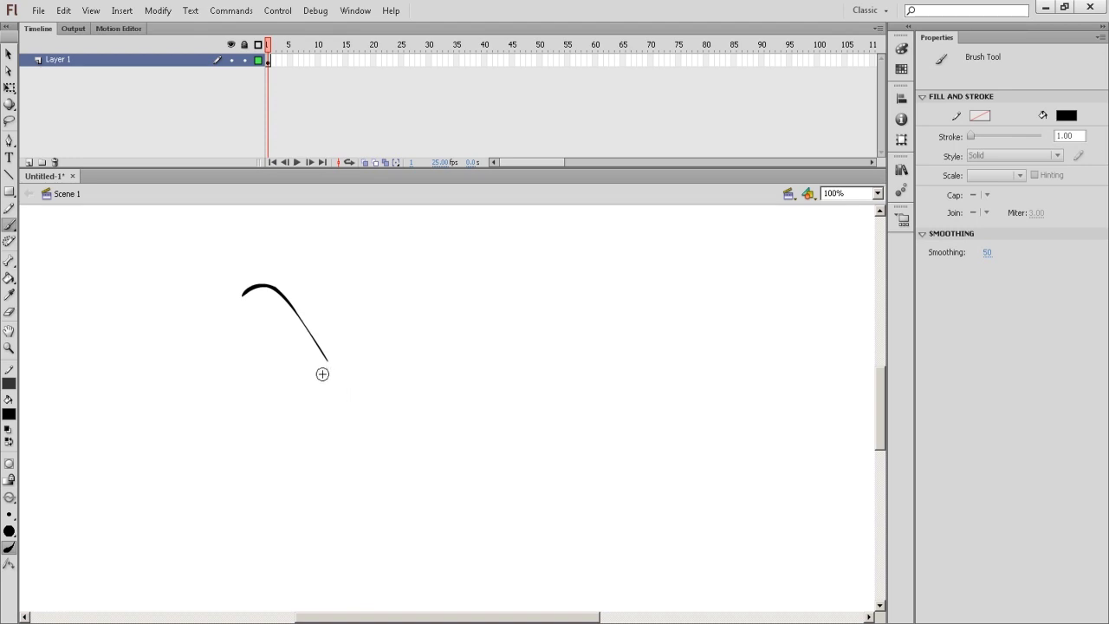
pyautogui.moveTo(349, 340); pyautogui.dragTo(344, 284)
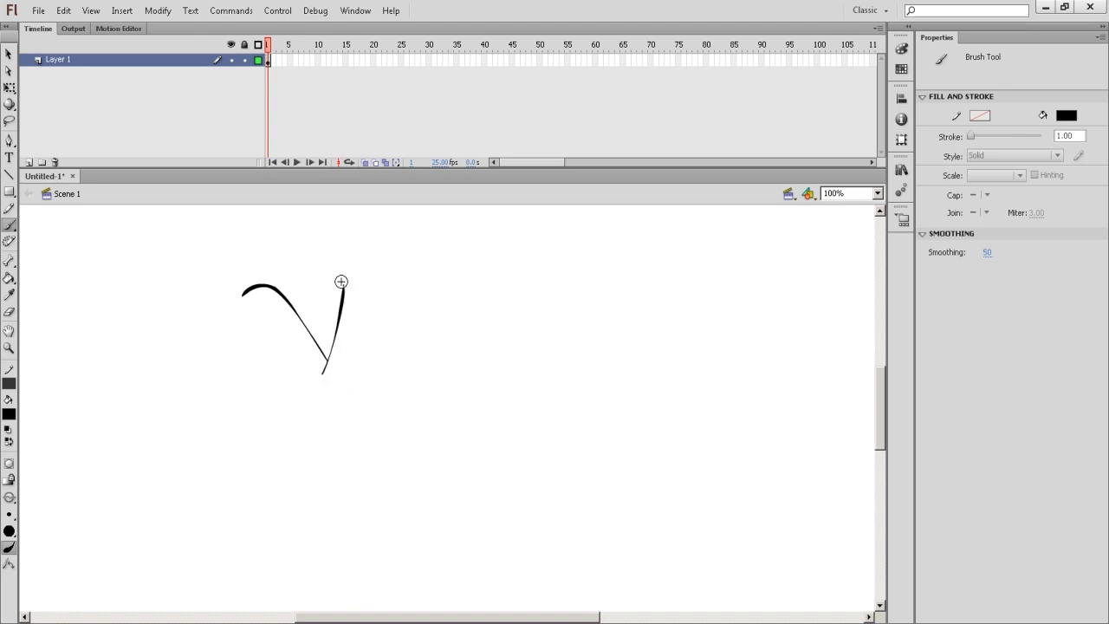
pyautogui.click(248, 319)
pyautogui.click(237, 307)
pyautogui.moveTo(311, 391); pyautogui.dragTo(345, 406)
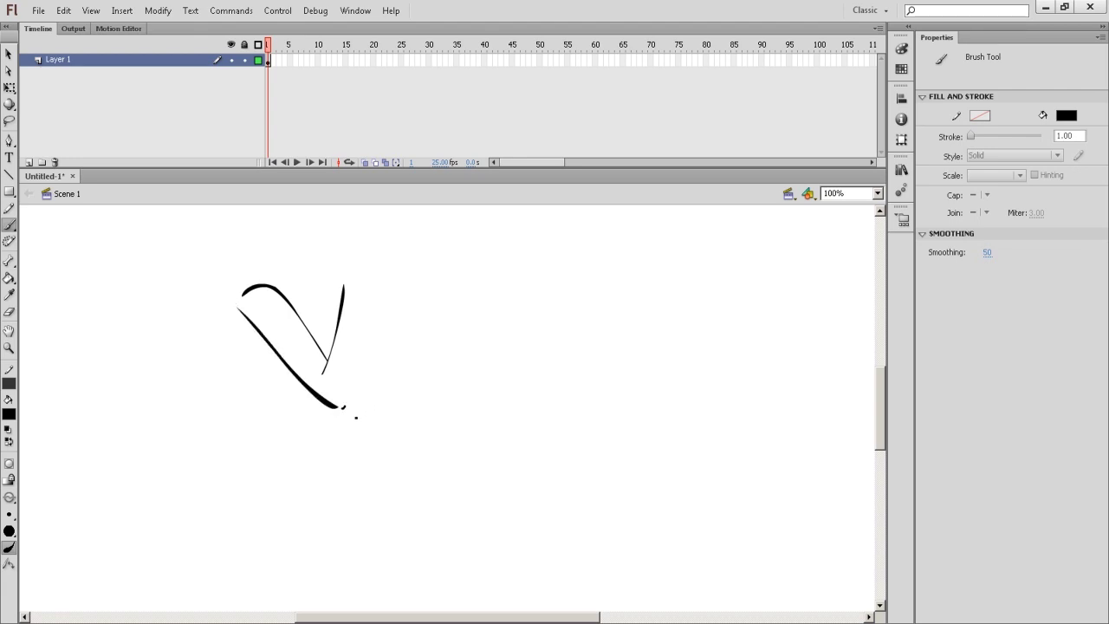
pyautogui.moveTo(360, 302); pyautogui.dragTo(358, 275)
pyautogui.moveTo(344, 407); pyautogui.dragTo(336, 406)
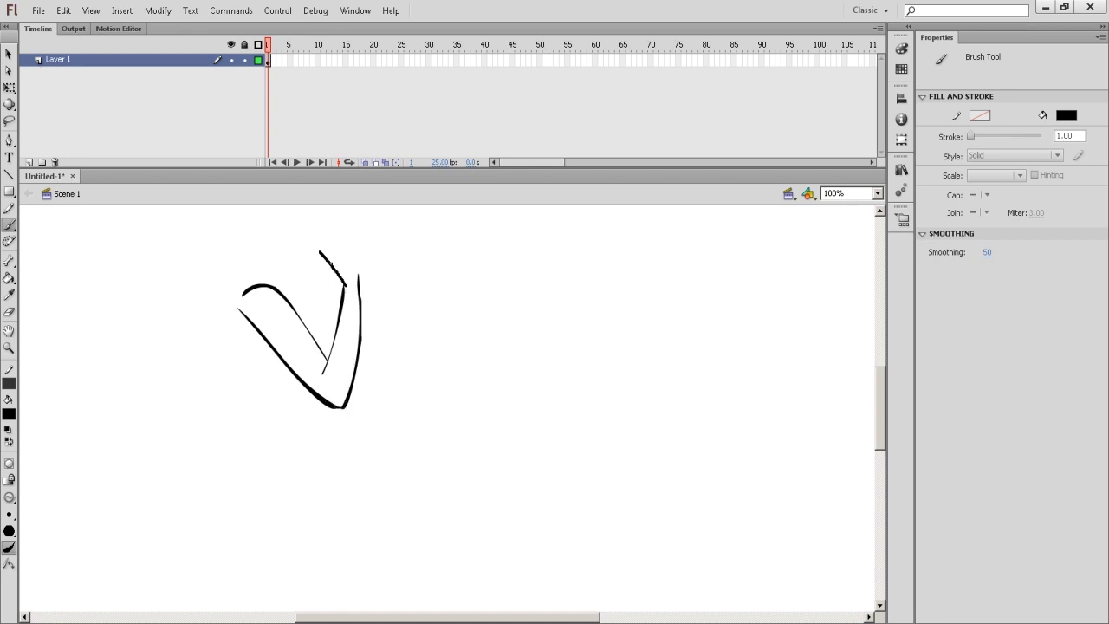
# Draw the back of the hand, the thumb, the raised index finger and the first curled fingers above the wrist.
pyautogui.moveTo(329, 261); pyautogui.dragTo(326, 249)
pyautogui.moveTo(881, 402); pyautogui.dragTo(882, 376)
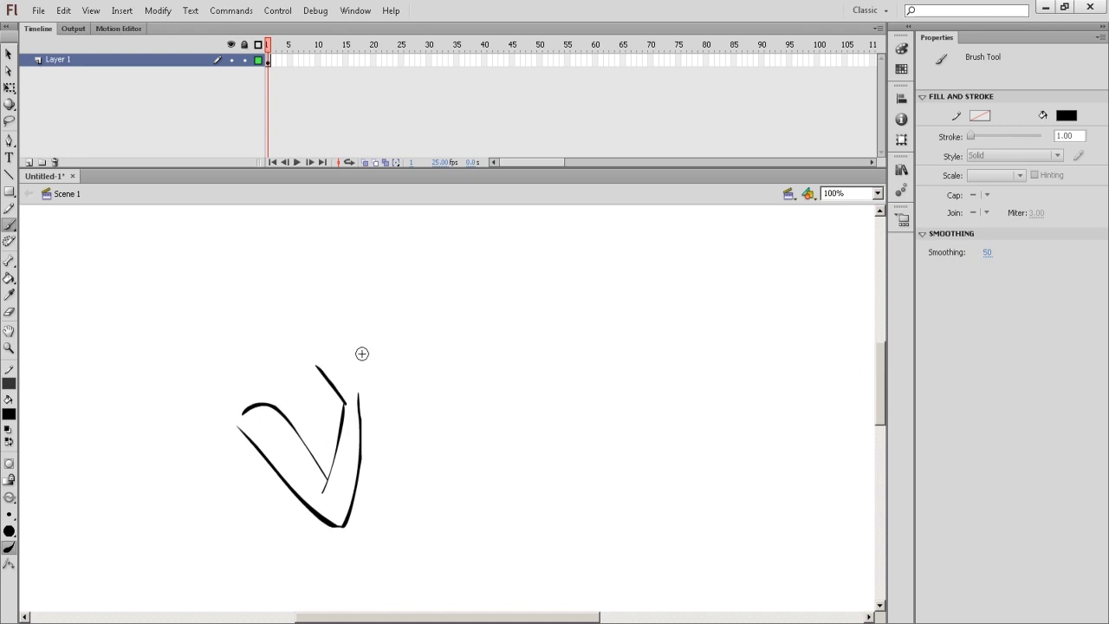
pyautogui.moveTo(358, 394)
pyautogui.mouseDown()
pyautogui.moveTo(344, 356)
pyautogui.moveTo(374, 371)
pyautogui.moveTo(328, 356)
pyautogui.mouseUp()
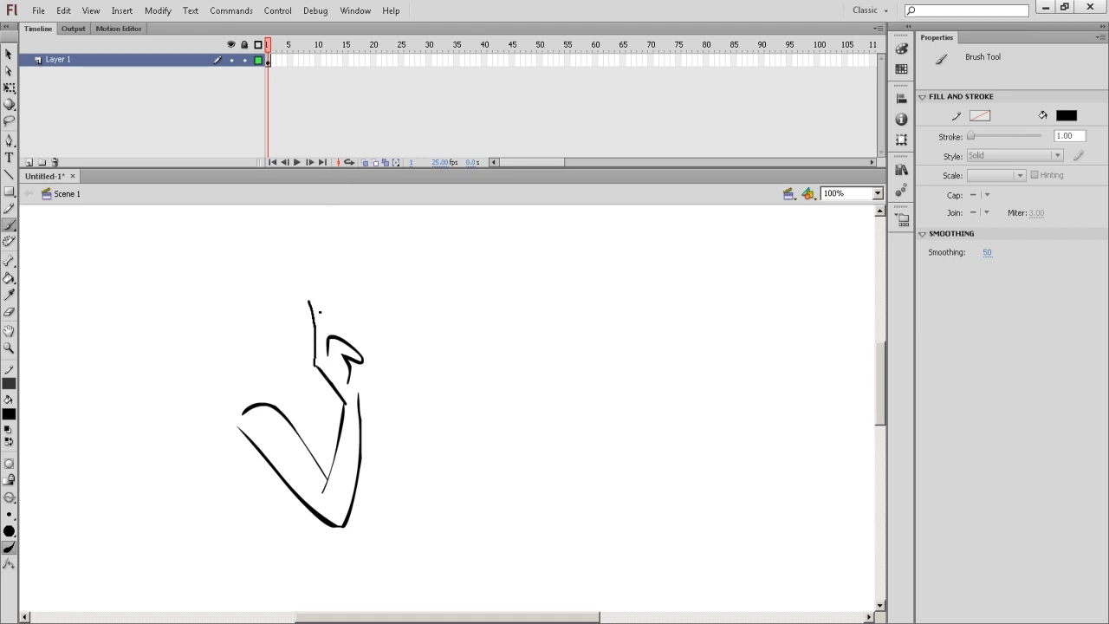
pyautogui.moveTo(327, 322); pyautogui.dragTo(328, 338)
pyautogui.moveTo(350, 354); pyautogui.dragTo(362, 340)
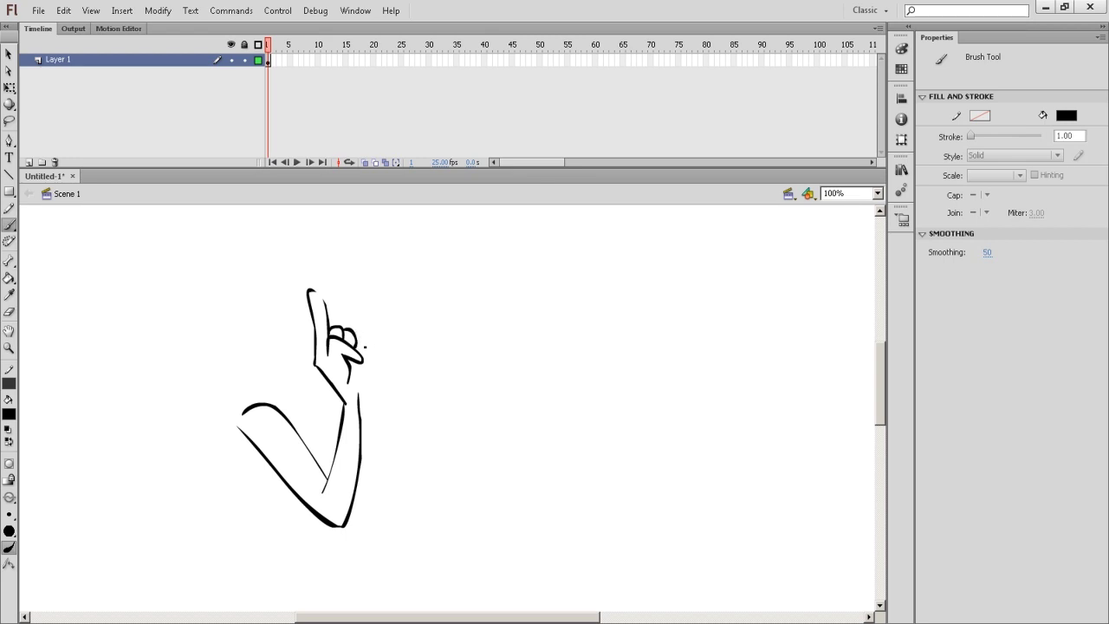
# Finish the last curled finger and the hand's outer edge down to the wrist, undoing and redrawing rejected strokes.
pyautogui.moveTo(365, 345); pyautogui.dragTo(357, 392)
pyautogui.hotkey('ctrl', 'z')
pyautogui.hotkey('ctrl', 'z')
pyautogui.moveTo(385, 372); pyautogui.dragTo(358, 348)
pyautogui.hotkey('ctrl', 'z')
pyautogui.moveTo(348, 230)
pyautogui.mouseDown()
pyautogui.moveTo(363, 249)
pyautogui.moveTo(292, 298)
pyautogui.mouseUp()
pyautogui.hotkey('ctrl', 'z')
pyautogui.moveTo(454, 278); pyautogui.dragTo(438, 295)
pyautogui.moveTo(370, 362); pyautogui.dragTo(372, 382)
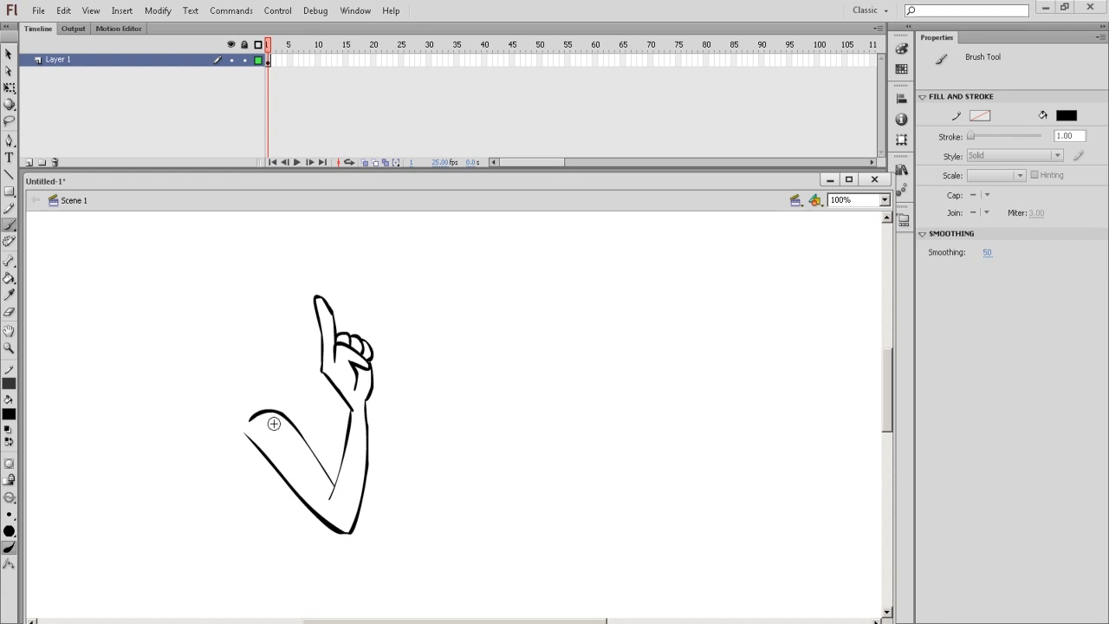
# Draw an arrow pointing at the bent arm and handwrite the label "key" beside it on frame 1.
pyautogui.click(268, 60)
pyautogui.moveTo(450, 363)
pyautogui.mouseDown()
pyautogui.moveTo(488, 346)
pyautogui.moveTo(451, 363)
pyautogui.mouseUp()
pyautogui.moveTo(498, 326); pyautogui.dragTo(500, 346)
pyautogui.moveTo(509, 328)
pyautogui.mouseDown()
pyautogui.moveTo(511, 344)
pyautogui.moveTo(540, 335)
pyautogui.moveTo(533, 357)
pyautogui.mouseUp()
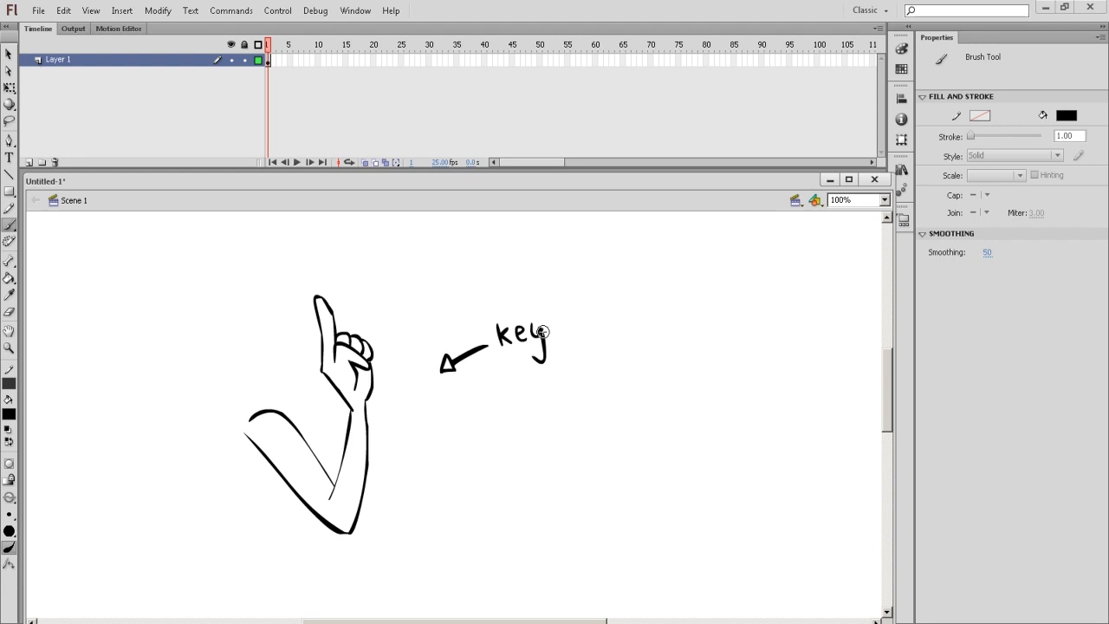
# Add a keyframe at frame 5, clear its artwork, and turn on onion skinning.
pyautogui.click(270, 59)
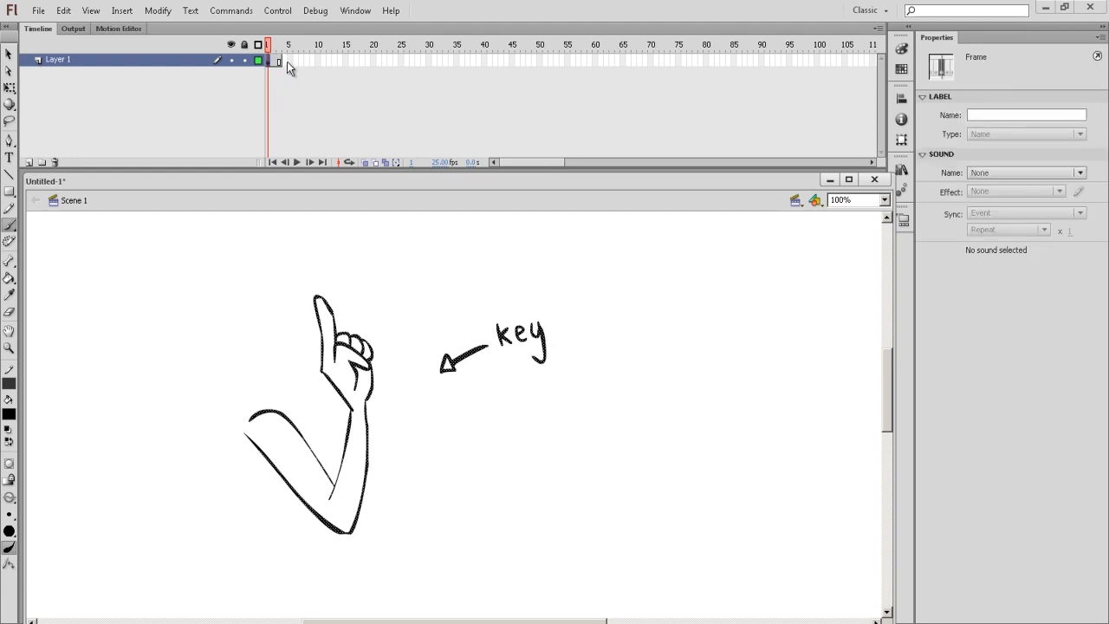
pyautogui.click(290, 61)
pyautogui.press('F6')
pyautogui.press('Delete')
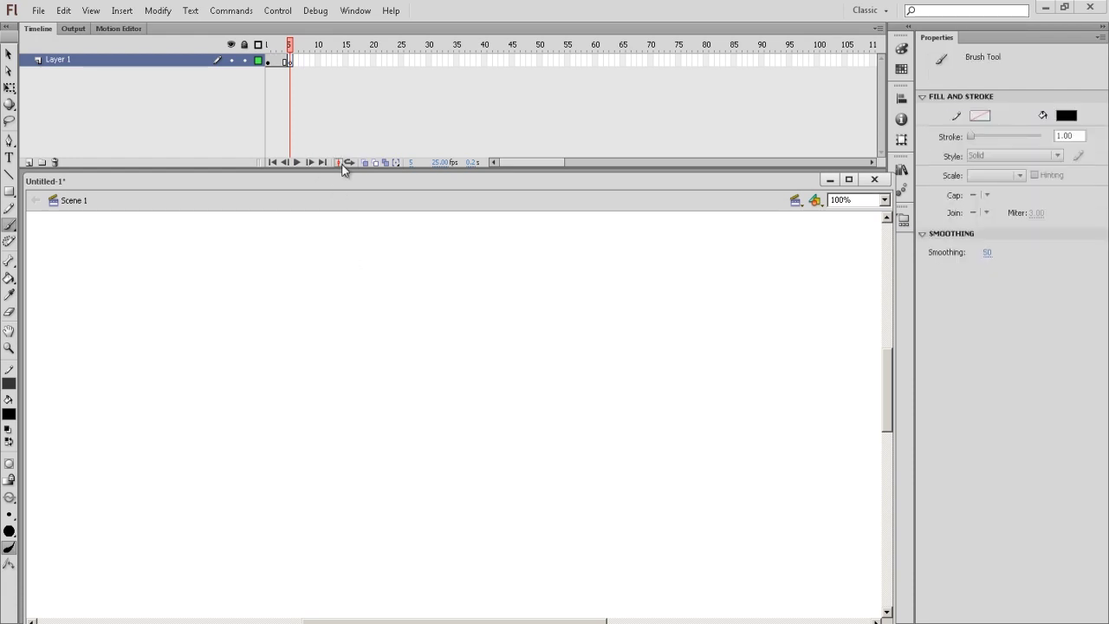
pyautogui.click(365, 163)
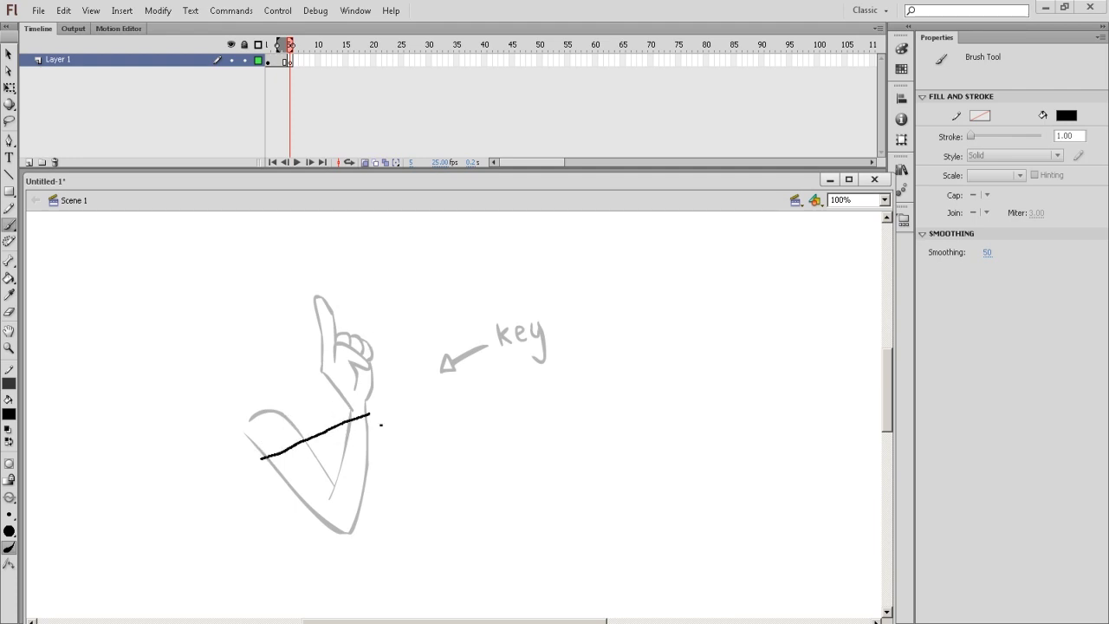
# On frame 5, draw the arm stretched straight out from the shoulder with a pointing hand, undoing rejected strokes.
pyautogui.moveTo(446, 387); pyautogui.dragTo(468, 380)
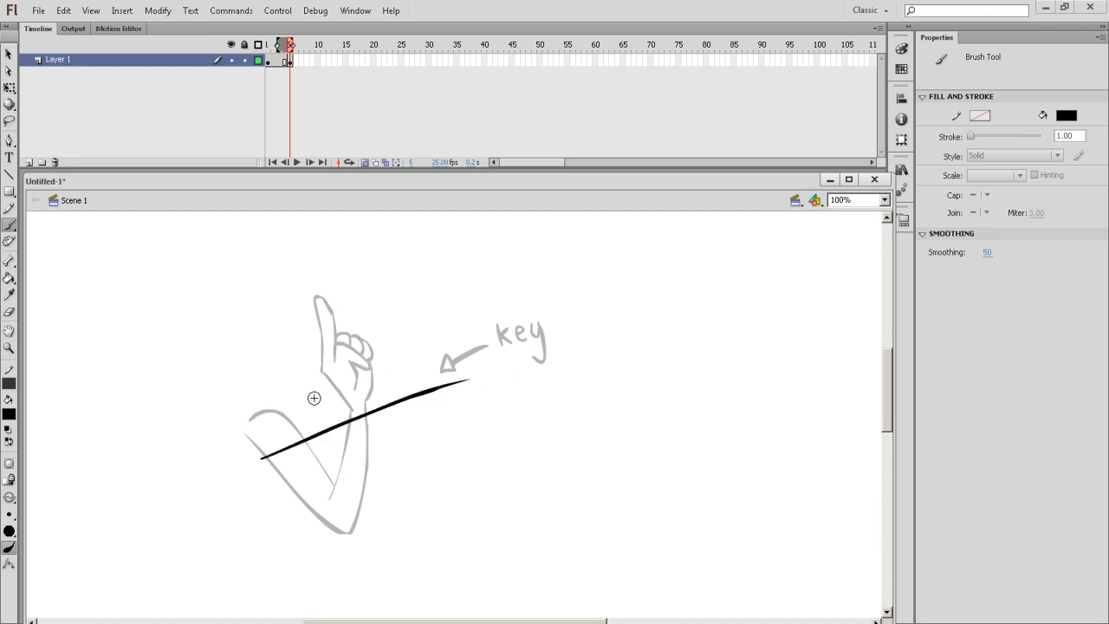
pyautogui.moveTo(276, 416)
pyautogui.mouseDown()
pyautogui.moveTo(475, 362)
pyautogui.moveTo(463, 384)
pyautogui.moveTo(402, 384)
pyautogui.moveTo(280, 413)
pyautogui.moveTo(330, 422)
pyautogui.mouseUp()
pyautogui.press('e')
pyautogui.press('b')
pyautogui.moveTo(248, 431)
pyautogui.mouseDown()
pyautogui.moveTo(436, 372)
pyautogui.moveTo(398, 388)
pyautogui.moveTo(462, 380)
pyautogui.moveTo(445, 382)
pyautogui.mouseUp()
pyautogui.hotkey('ctrl', 'z')
pyautogui.hotkey('ctrl', 'z')
pyautogui.moveTo(431, 380)
pyautogui.mouseDown()
pyautogui.moveTo(479, 370)
pyautogui.moveTo(474, 381)
pyautogui.moveTo(488, 382)
pyautogui.moveTo(435, 389)
pyautogui.mouseUp()
pyautogui.hotkey('ctrl', 'z')
# Draw an arrow towards the outstretched hand and handwrite the label "key" beside it on frame 5.
pyautogui.moveTo(562, 388); pyautogui.dragTo(530, 409)
pyautogui.moveTo(576, 374); pyautogui.dragTo(575, 397)
pyautogui.moveTo(585, 381)
pyautogui.mouseDown()
pyautogui.moveTo(587, 396)
pyautogui.moveTo(596, 391)
pyautogui.mouseUp()
pyautogui.moveTo(601, 376); pyautogui.dragTo(605, 410)
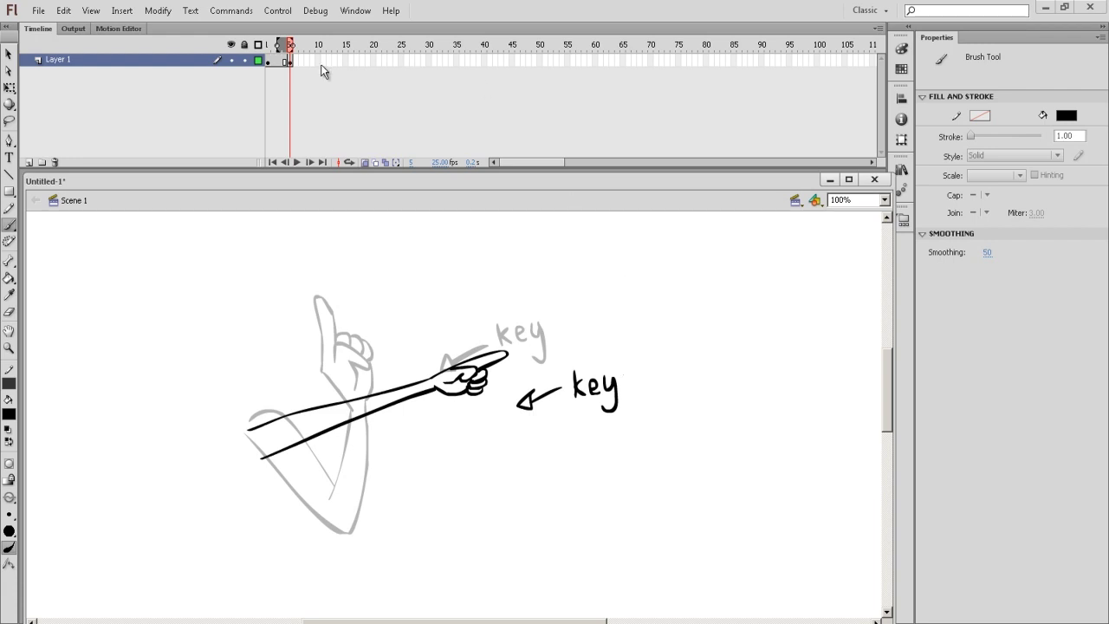
# Extend the outstretched-arm pose to frame 8 and move the playhead to that frame.
pyautogui.click(291, 59)
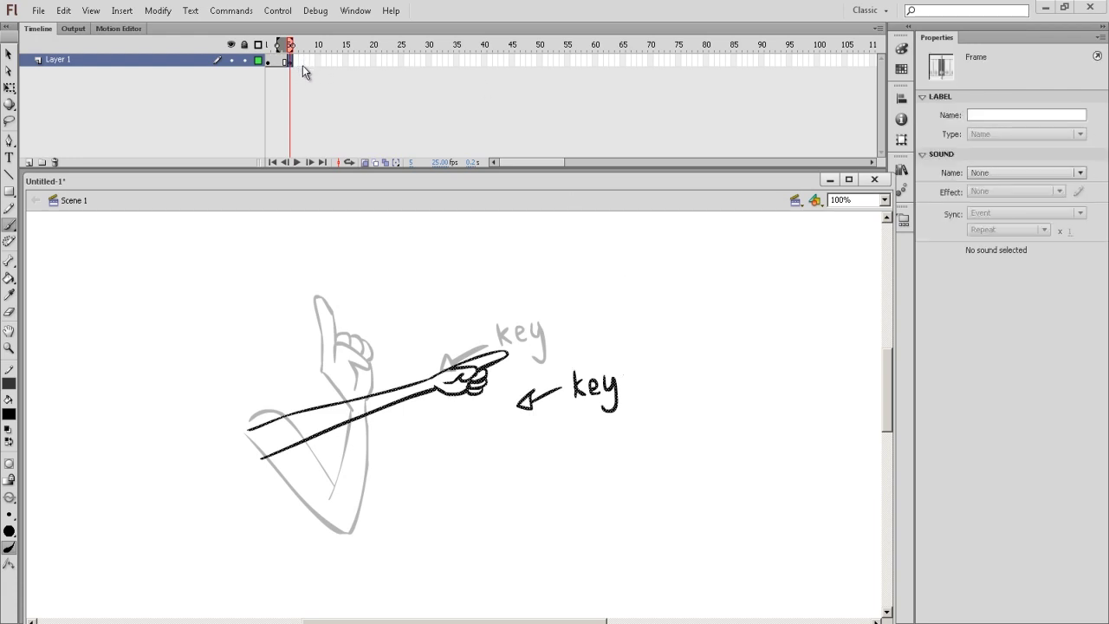
pyautogui.press('F5')
pyautogui.moveTo(293, 47)
pyautogui.mouseDown()
pyautogui.moveTo(302, 51)
pyautogui.moveTo(279, 60)
pyautogui.moveTo(311, 71)
pyautogui.mouseUp()
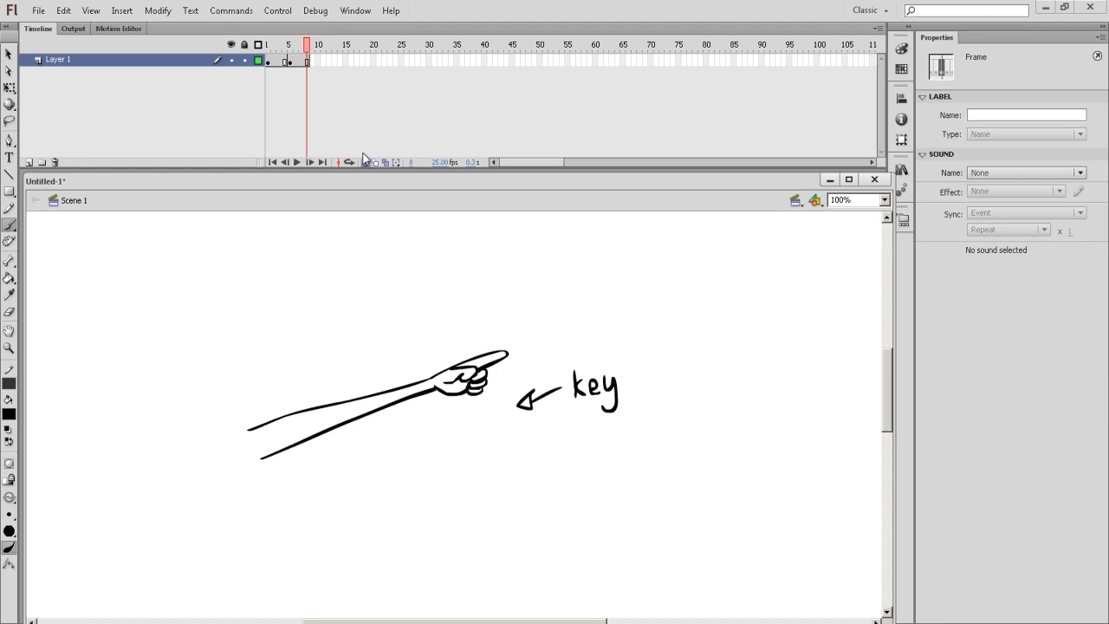
pyautogui.moveTo(306, 52)
pyautogui.mouseDown()
pyautogui.moveTo(271, 53)
pyautogui.moveTo(300, 66)
pyautogui.moveTo(282, 68)
pyautogui.moveTo(297, 64)
pyautogui.moveTo(322, 153)
pyautogui.mouseUp()
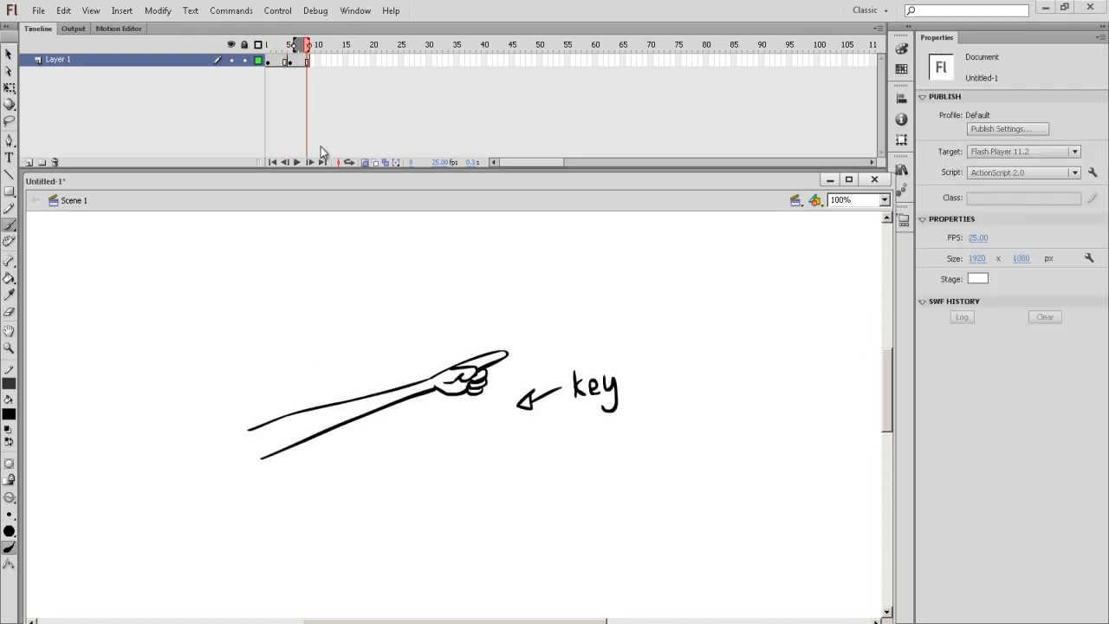
# Test the movie to preview the two key poses, then close the preview window.
pyautogui.hotkey('ctrl', 'Return')
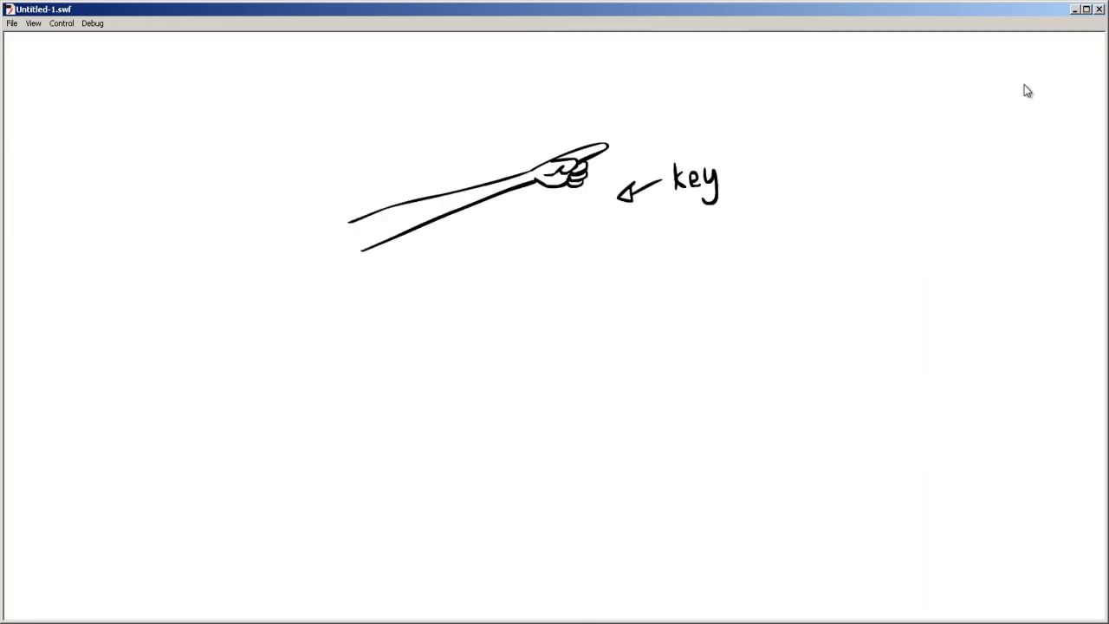
pyautogui.click(1086, 9)
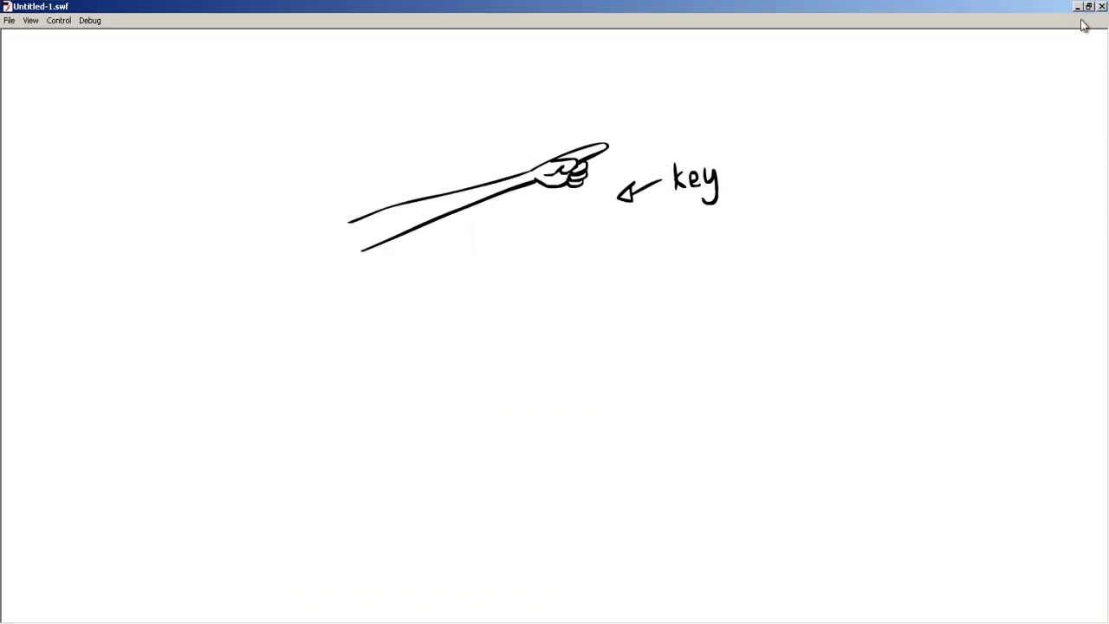
pyautogui.click(1088, 6)
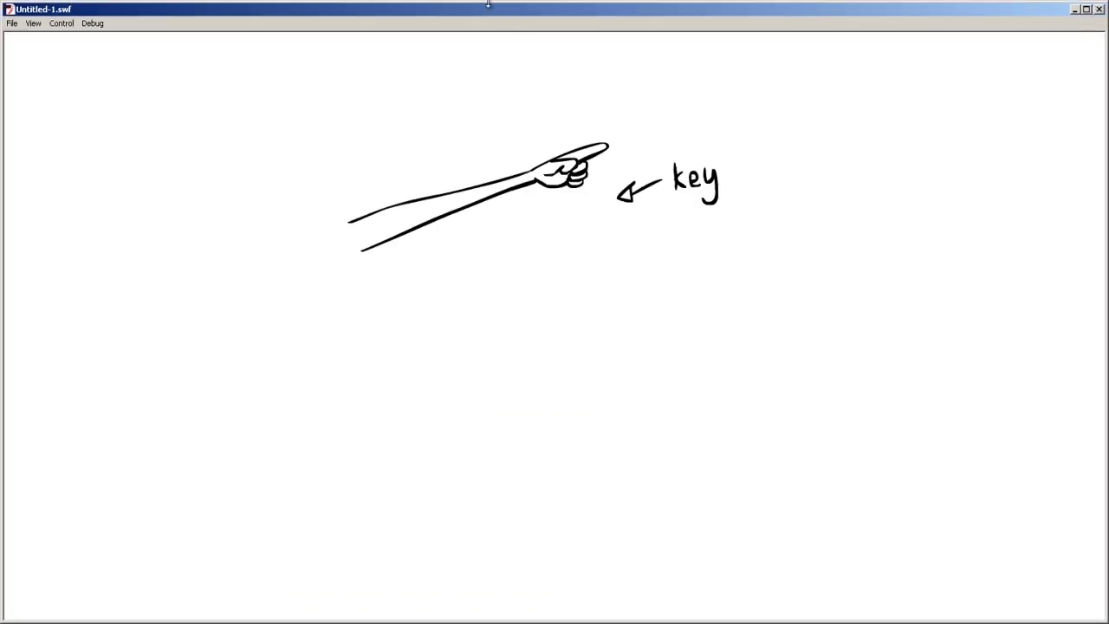
pyautogui.moveTo(492, 3); pyautogui.dragTo(302, 157)
pyautogui.click(289, 122)
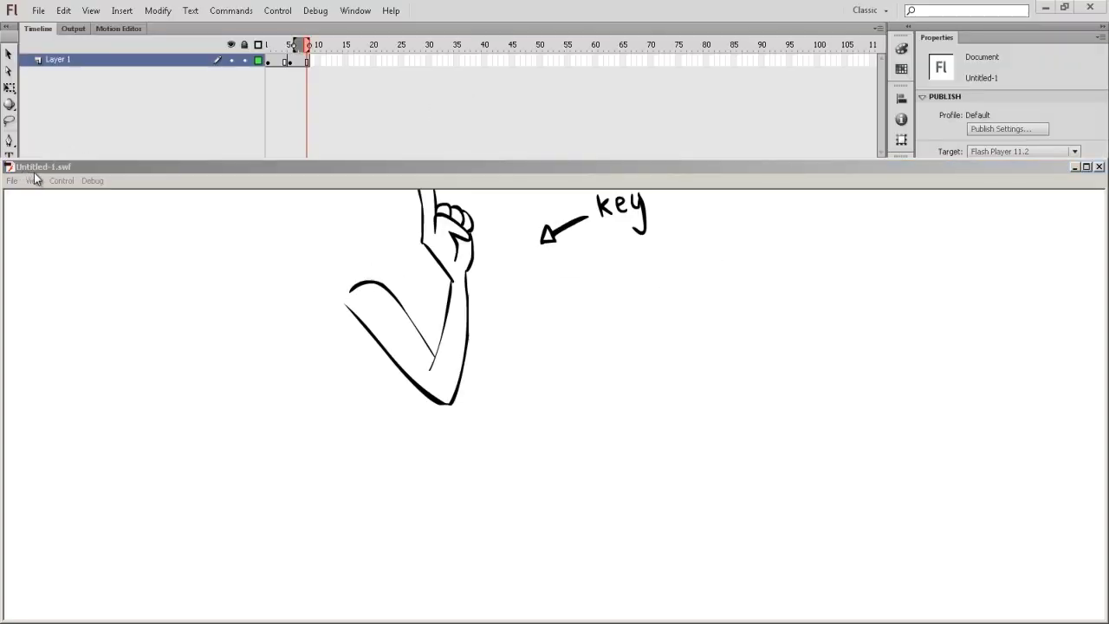
pyautogui.click(1099, 166)
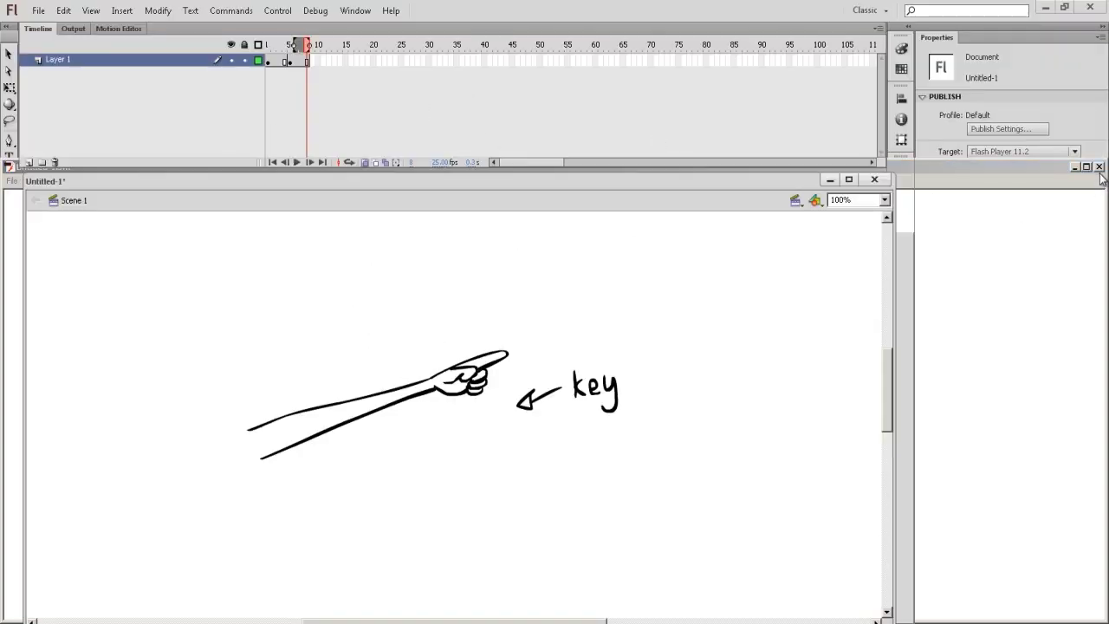
# Insert a keyframe at frame 3 between the two key poses and clear its artwork.
pyautogui.click(278, 62)
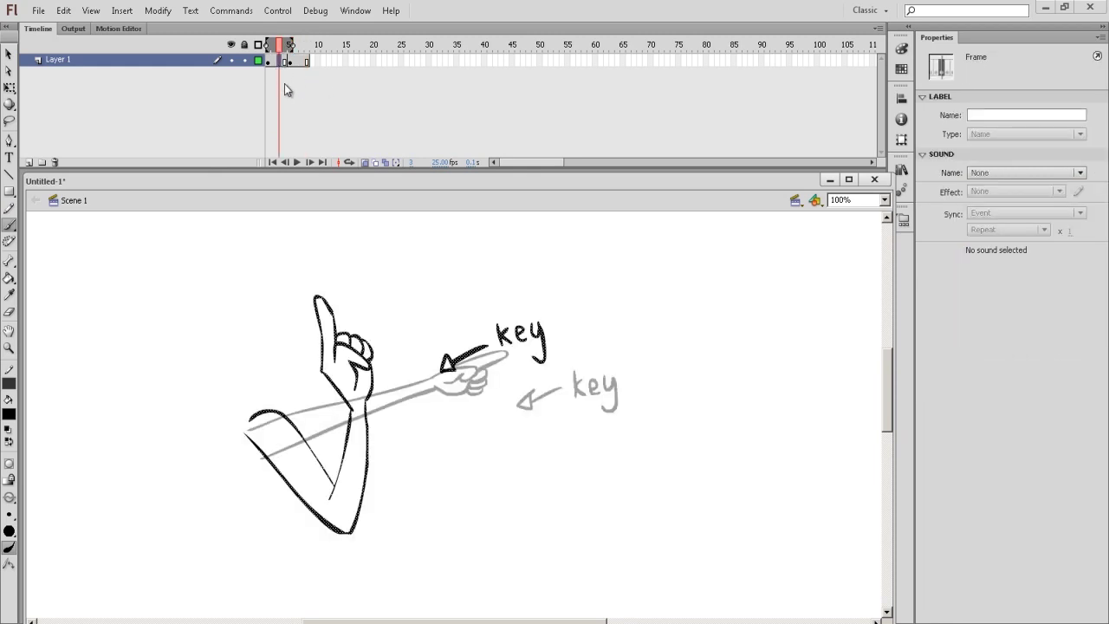
pyautogui.press('F6')
pyautogui.click(278, 62)
pyautogui.press('Delete')
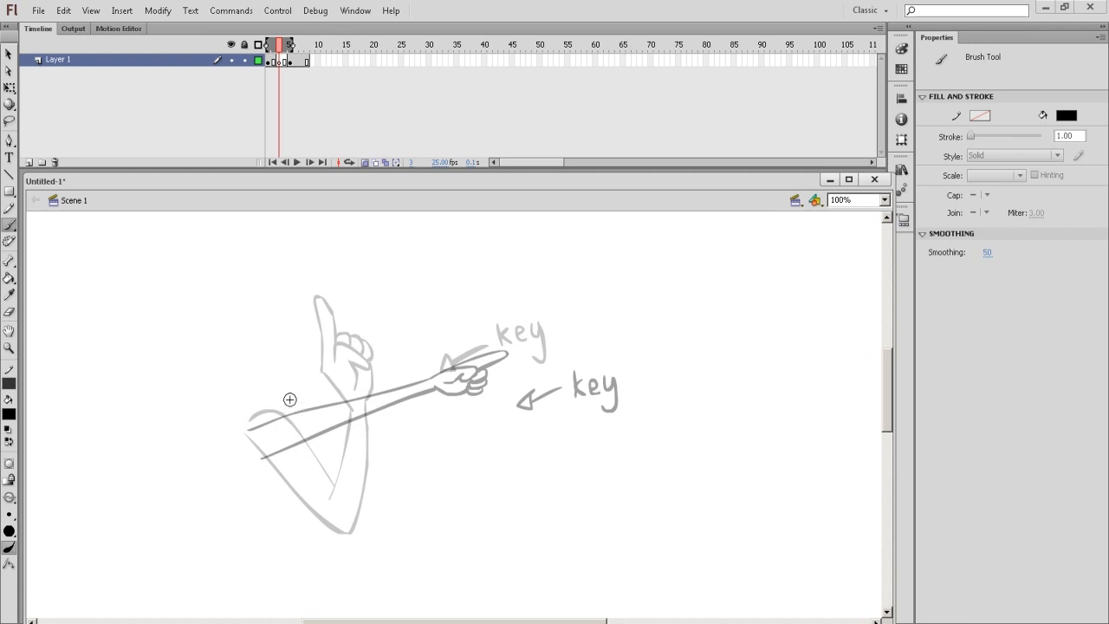
pyautogui.moveTo(299, 429); pyautogui.dragTo(335, 483)
pyautogui.hotkey('ctrl', 'z')
pyautogui.click(8, 418)
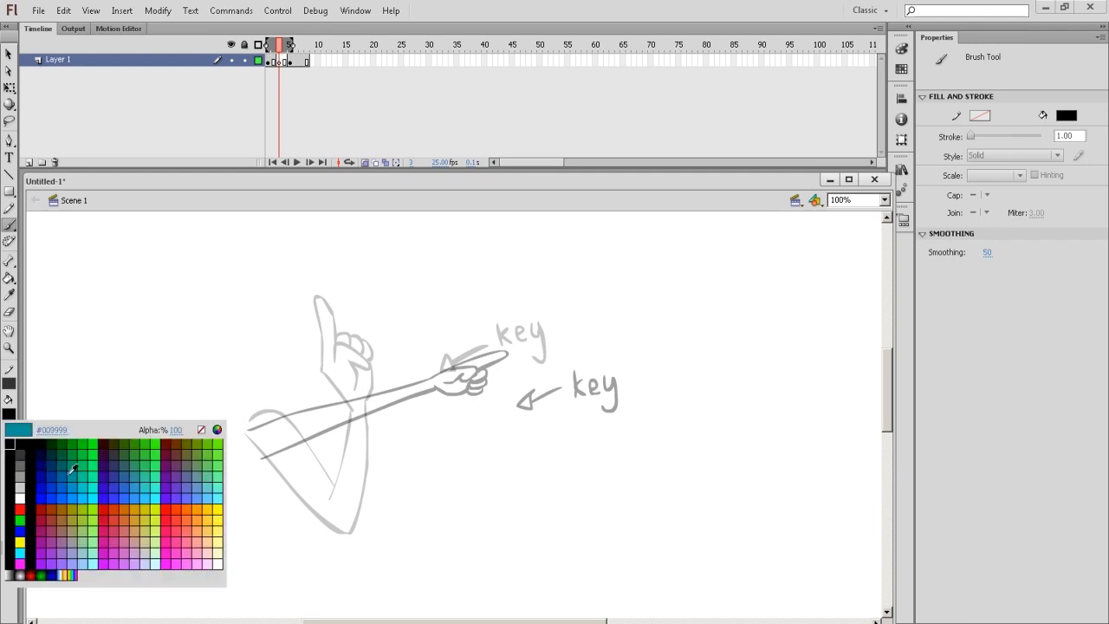
pyautogui.click(119, 459)
pyautogui.moveTo(252, 416)
pyautogui.mouseDown()
pyautogui.moveTo(296, 428)
pyautogui.moveTo(335, 483)
pyautogui.mouseUp()
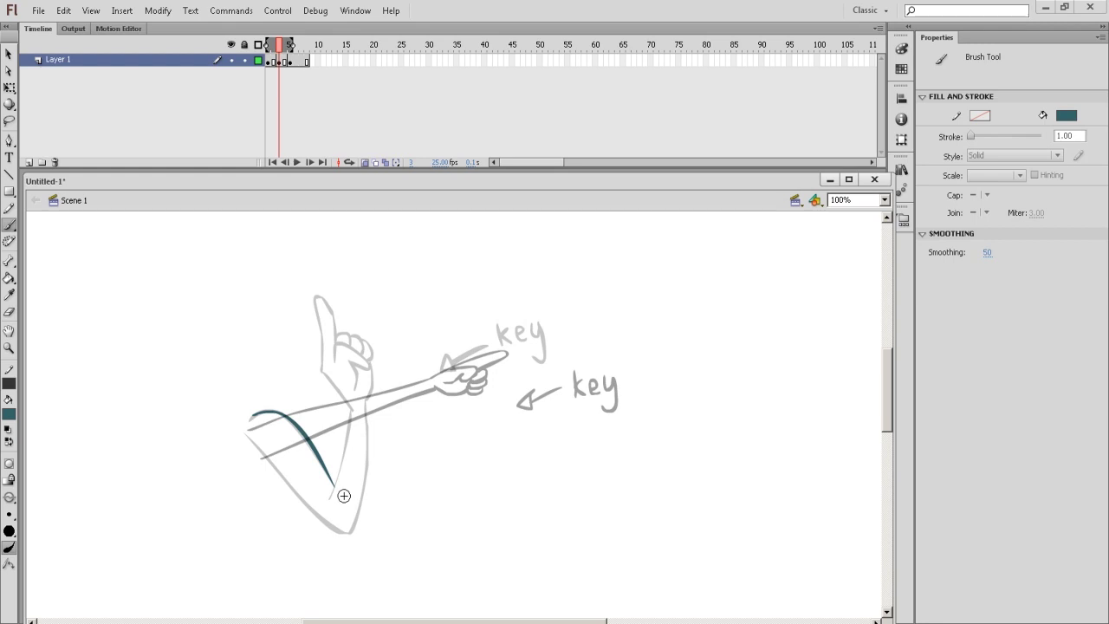
pyautogui.hotkey('ctrl', 'z')
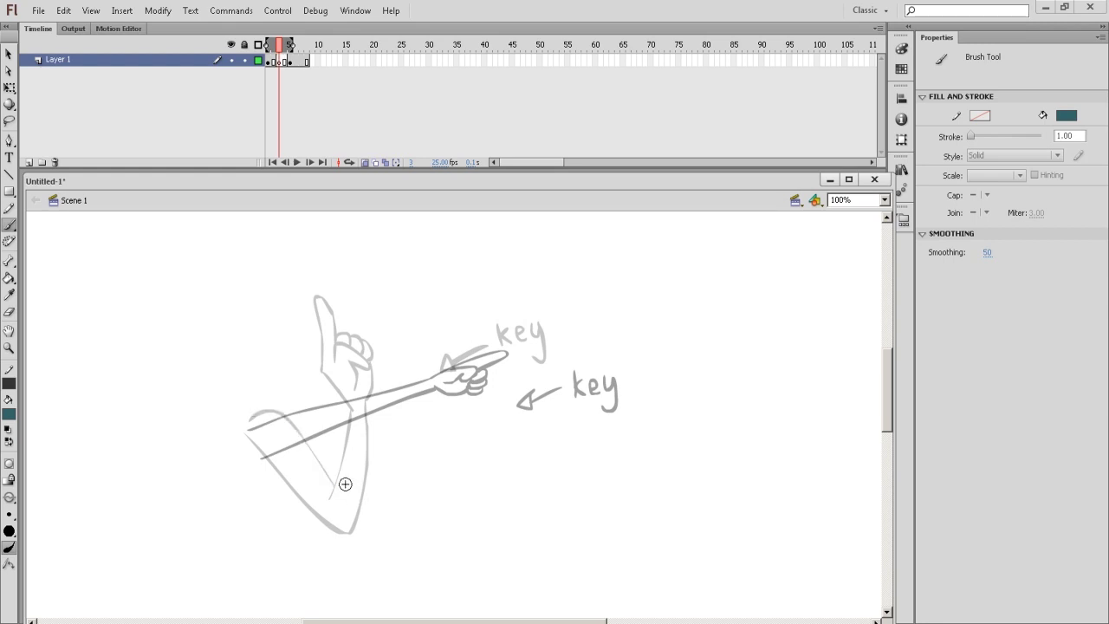
# Cut the bent-arm drawing from the first keyframe and paste it in place on frame 3.
pyautogui.click(272, 61)
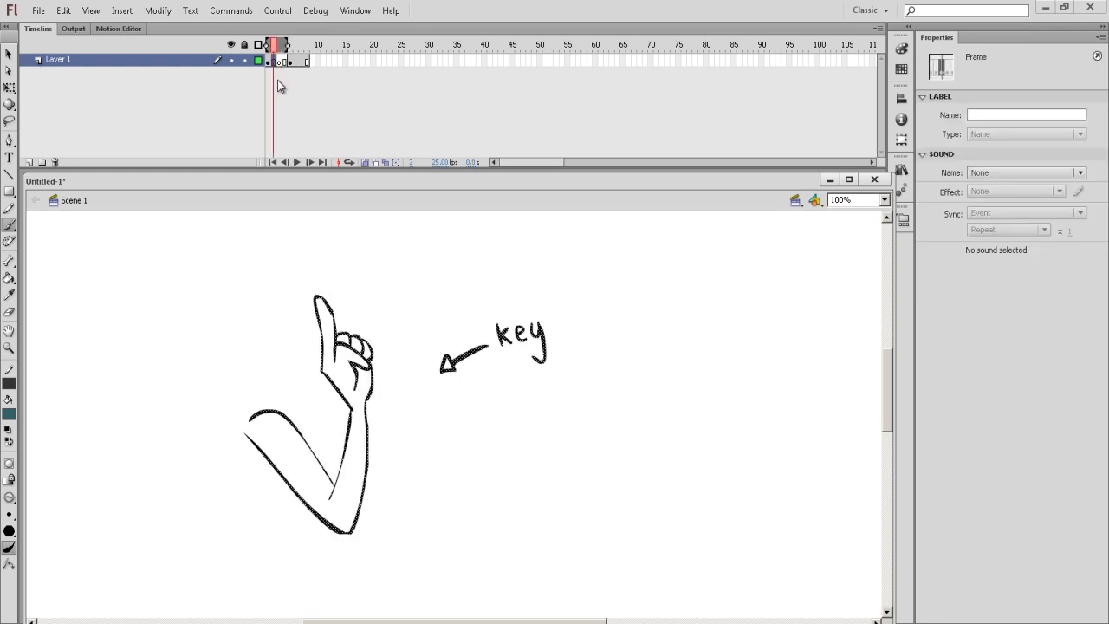
pyautogui.hotkey('ctrl', 'x')
pyautogui.click(279, 62)
pyautogui.hotkey('ctrl', 'shift', 'v')
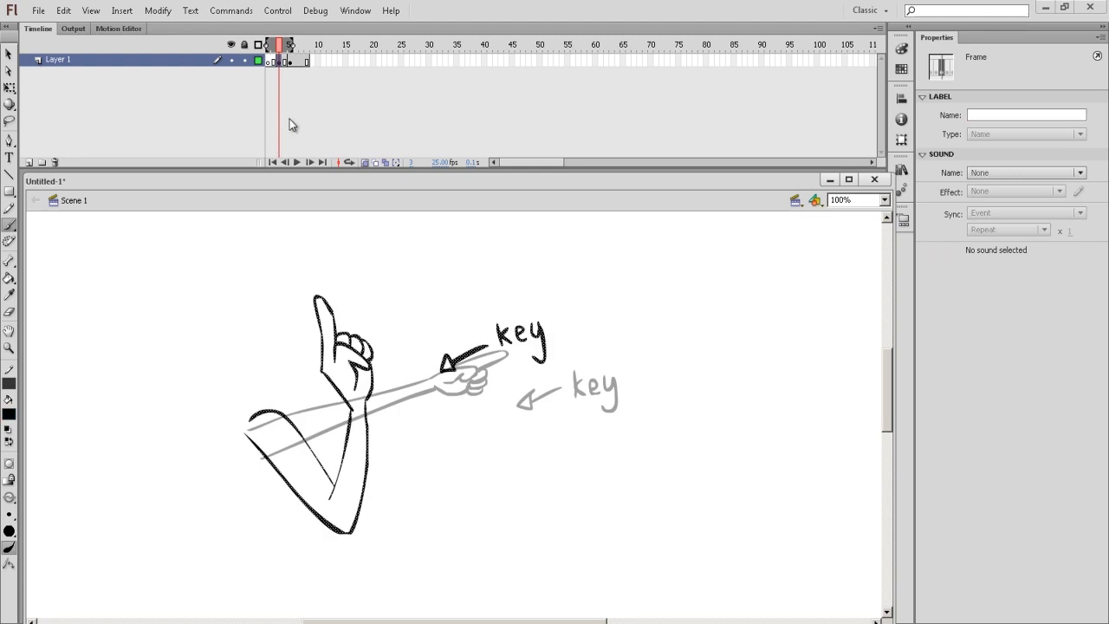
# On frame 1, brush a new arm pose with a horizontal upper arm and an upright forearm over the onion-skinned bent arm.
pyautogui.click(268, 63)
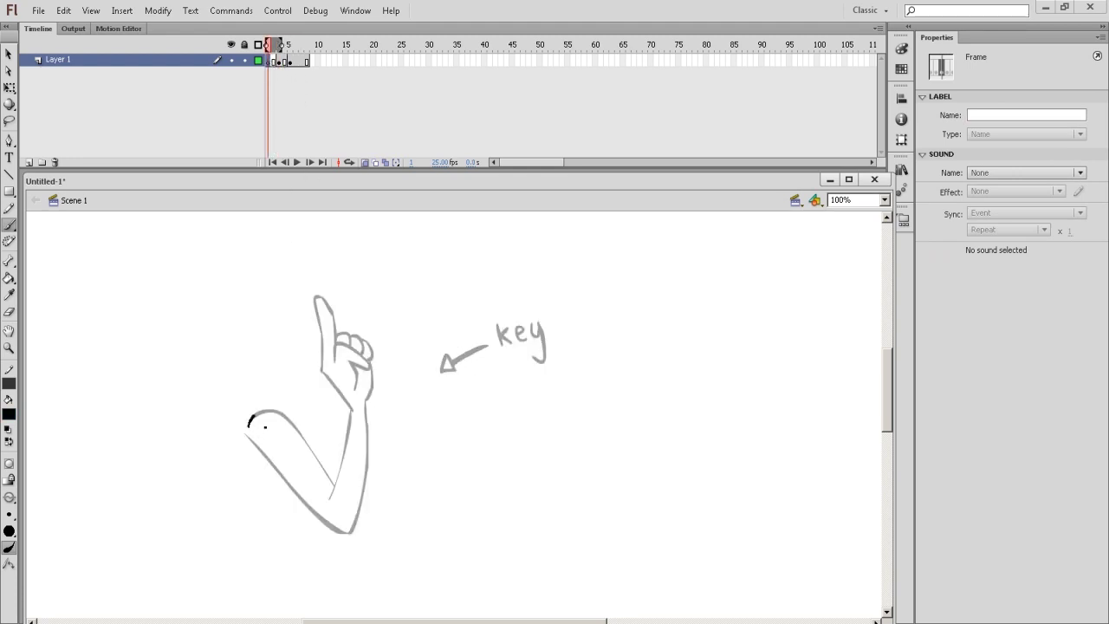
pyautogui.moveTo(325, 424); pyautogui.dragTo(360, 422)
pyautogui.moveTo(251, 444); pyautogui.dragTo(370, 458)
pyautogui.hotkey('ctrl', 'z')
pyautogui.hotkey('ctrl', 'z')
pyautogui.moveTo(305, 425); pyautogui.dragTo(360, 440)
pyautogui.moveTo(250, 446); pyautogui.dragTo(373, 464)
pyautogui.hotkey('ctrl', 'z')
pyautogui.hotkey('ctrl', 'z')
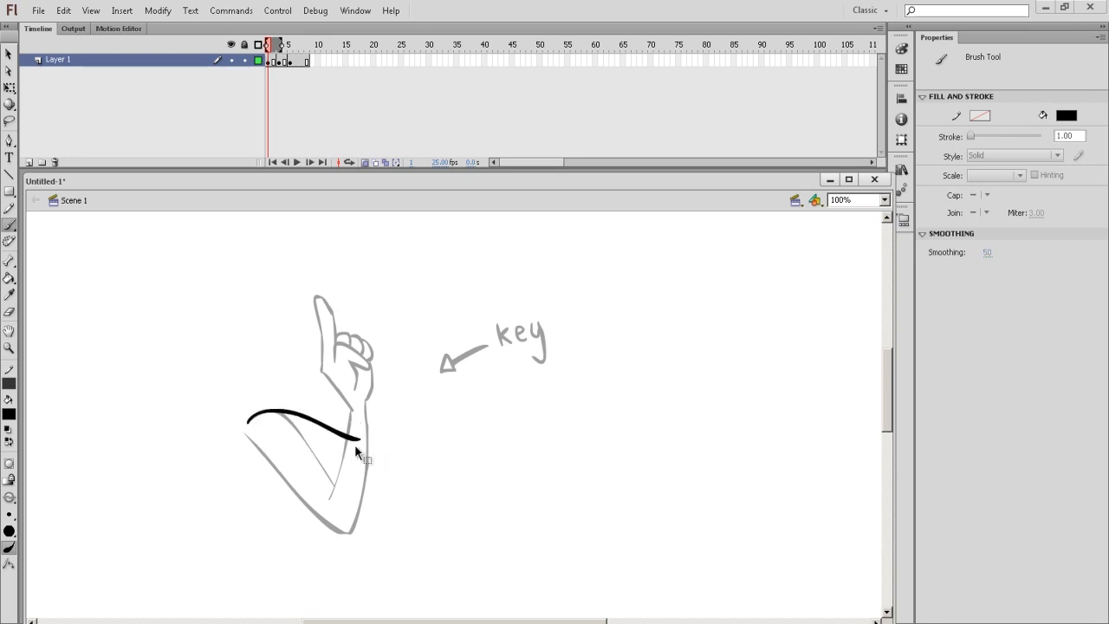
pyautogui.moveTo(244, 450); pyautogui.dragTo(397, 446)
pyautogui.moveTo(244, 417)
pyautogui.mouseDown()
pyautogui.moveTo(388, 408)
pyautogui.moveTo(373, 334)
pyautogui.mouseUp()
pyautogui.moveTo(366, 433); pyautogui.dragTo(355, 331)
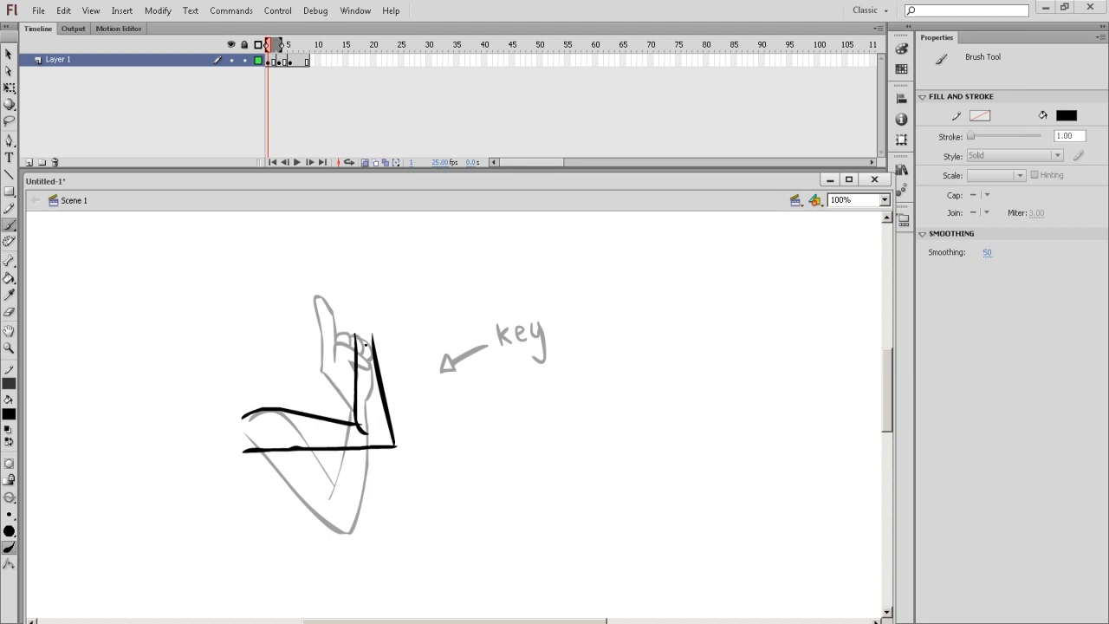
# Draw the hand above the forearm with an extended index finger, curled fingers and the back edge joining the wrist.
pyautogui.moveTo(313, 269); pyautogui.dragTo(325, 293)
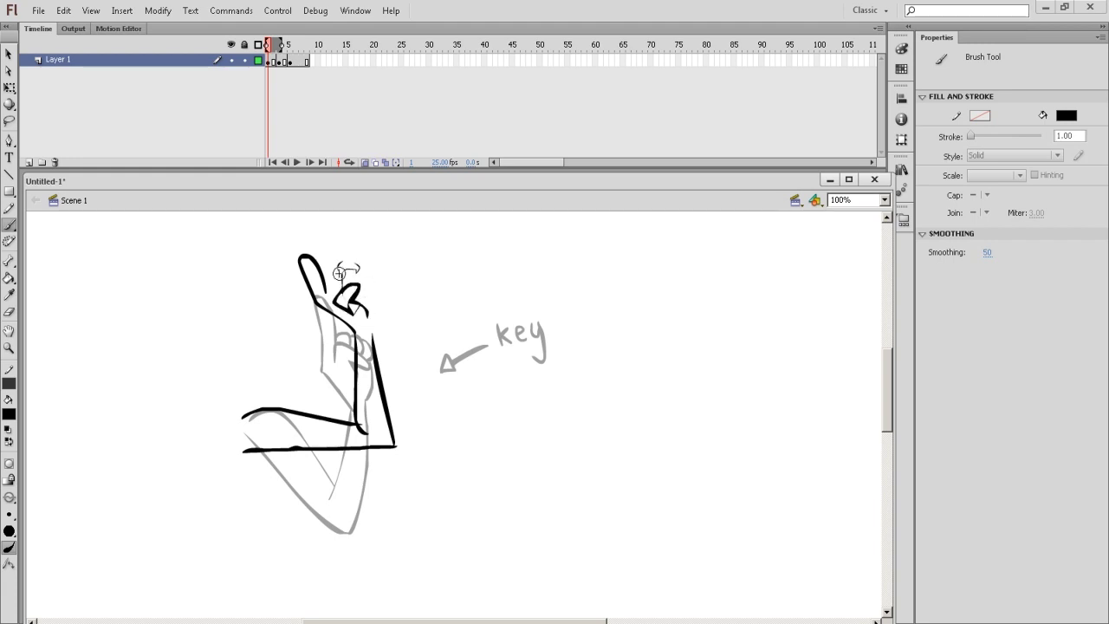
pyautogui.hotkey('ctrl', 'z')
pyautogui.moveTo(364, 314)
pyautogui.mouseDown()
pyautogui.moveTo(335, 285)
pyautogui.moveTo(345, 271)
pyautogui.mouseUp()
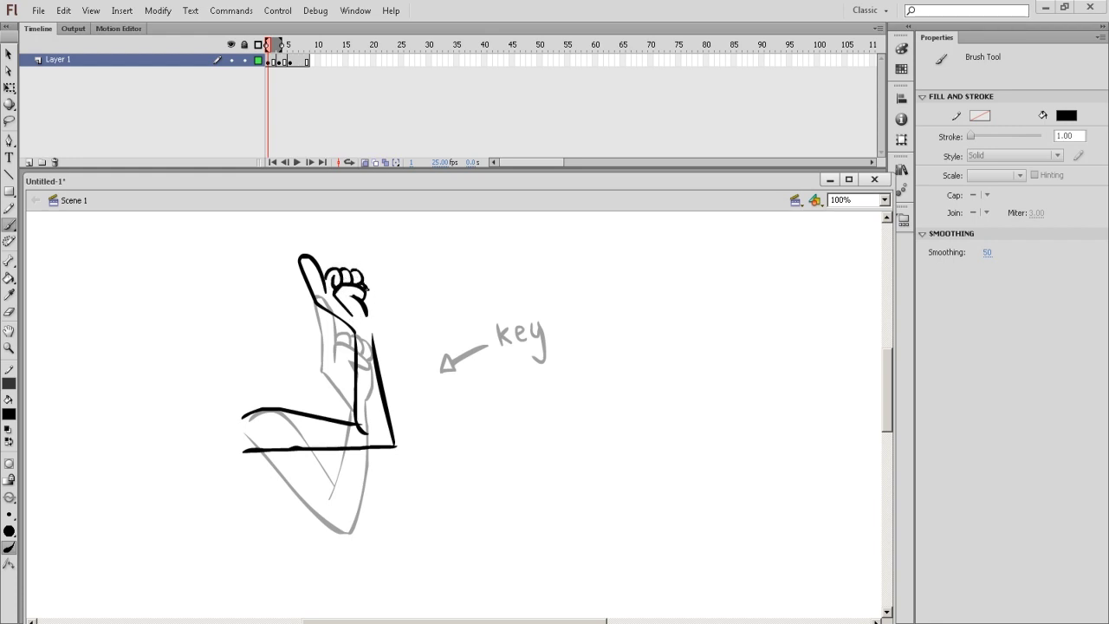
pyautogui.moveTo(375, 321); pyautogui.dragTo(358, 285)
# Turn off onion skinning and handwrite "key" beside the new arm pose on frame 1.
pyautogui.click(365, 163)
pyautogui.moveTo(271, 49)
pyautogui.mouseDown()
pyautogui.moveTo(310, 52)
pyautogui.moveTo(272, 53)
pyautogui.moveTo(292, 57)
pyautogui.moveTo(280, 71)
pyautogui.moveTo(314, 66)
pyautogui.moveTo(282, 73)
pyautogui.mouseUp()
pyautogui.click(271, 76)
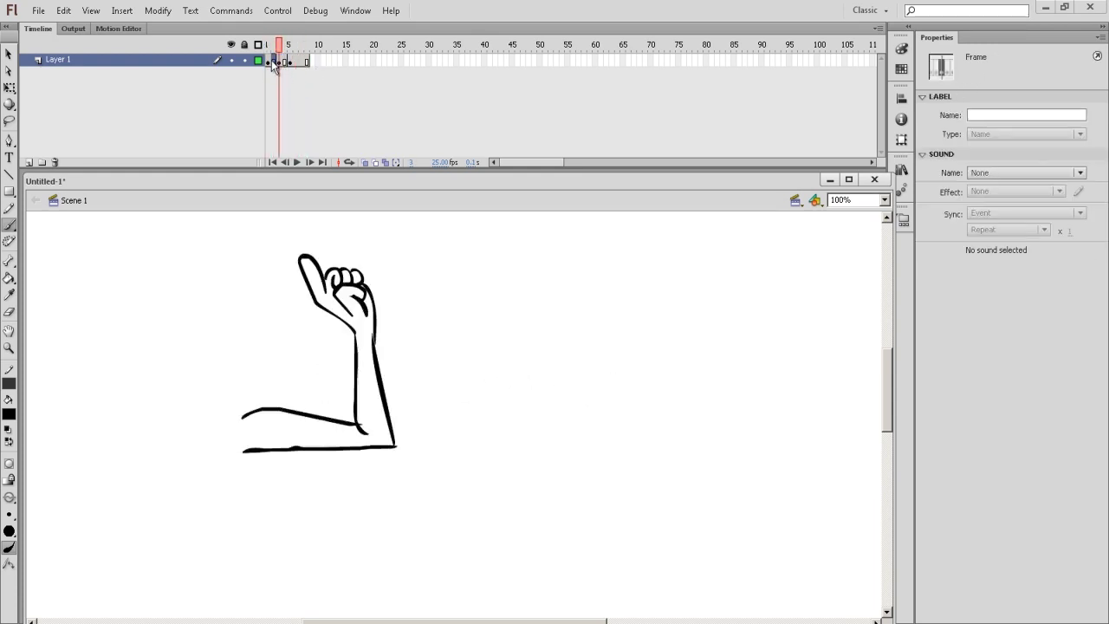
pyautogui.moveTo(423, 285); pyautogui.dragTo(425, 315)
pyautogui.moveTo(439, 290); pyautogui.dragTo(461, 338)
# Insert a keyframe at frame 7 in the outstretched-arm pose and clear the artwork from the keyframe at frame 5.
pyautogui.moveTo(274, 49)
pyautogui.mouseDown()
pyautogui.moveTo(299, 54)
pyautogui.moveTo(270, 65)
pyautogui.moveTo(278, 68)
pyautogui.mouseUp()
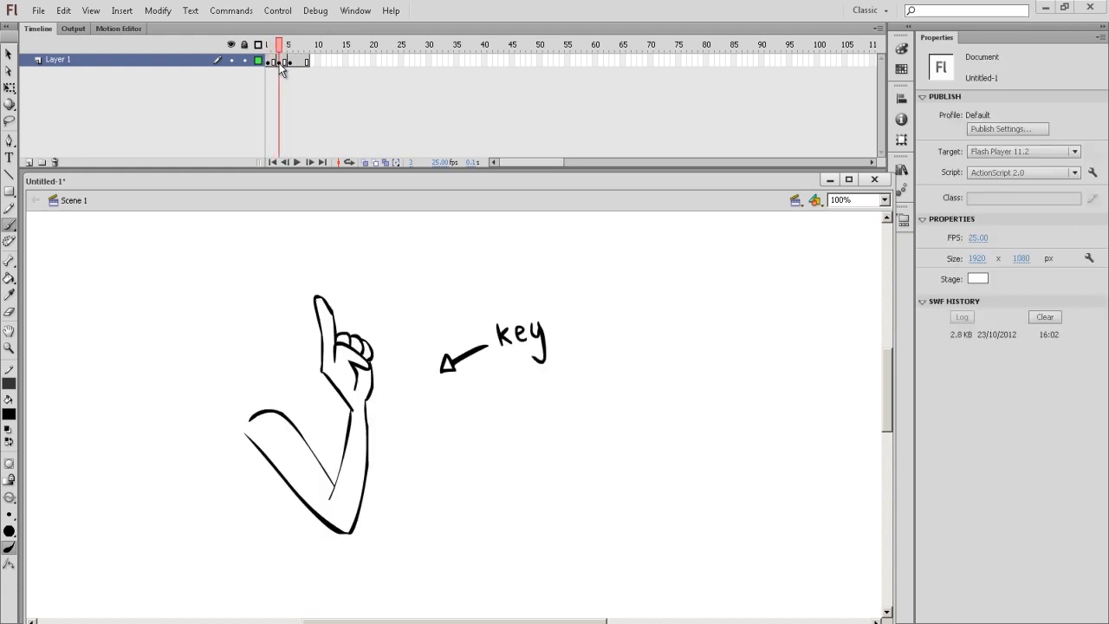
pyautogui.moveTo(285, 59)
pyautogui.mouseDown()
pyautogui.moveTo(270, 60)
pyautogui.moveTo(296, 67)
pyautogui.mouseUp()
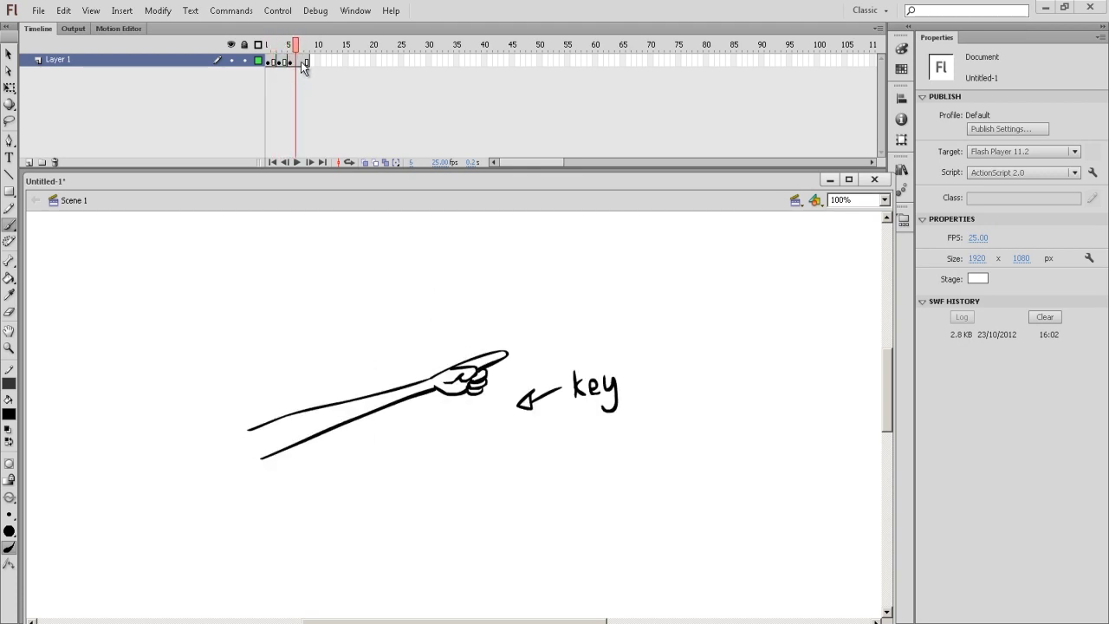
pyautogui.click(301, 62)
pyautogui.press('F6')
pyautogui.click(292, 63)
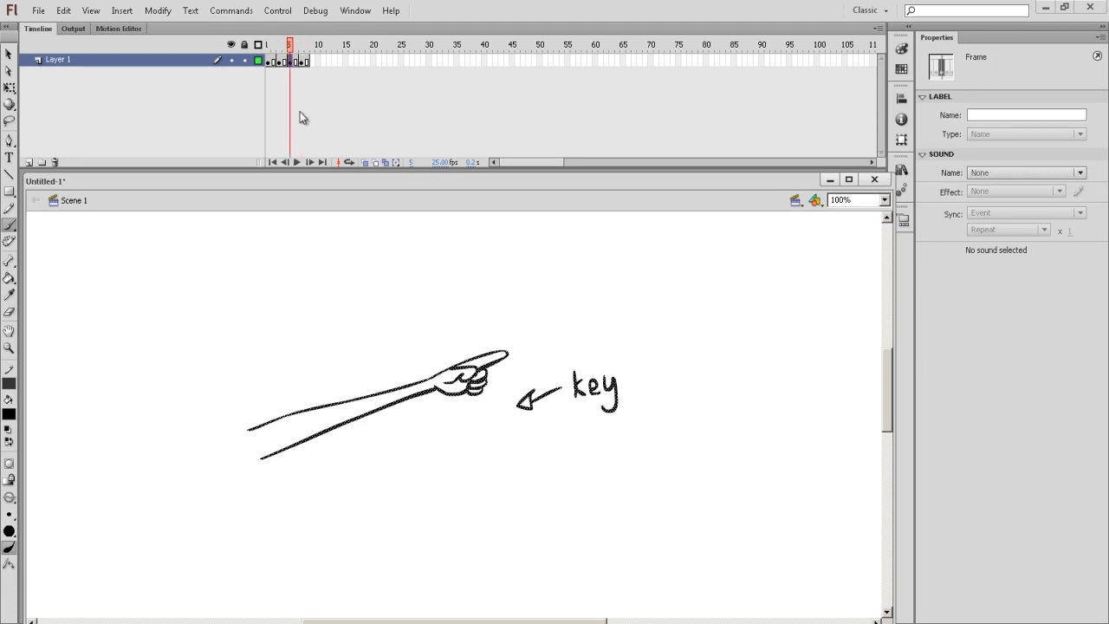
pyautogui.press('Delete')
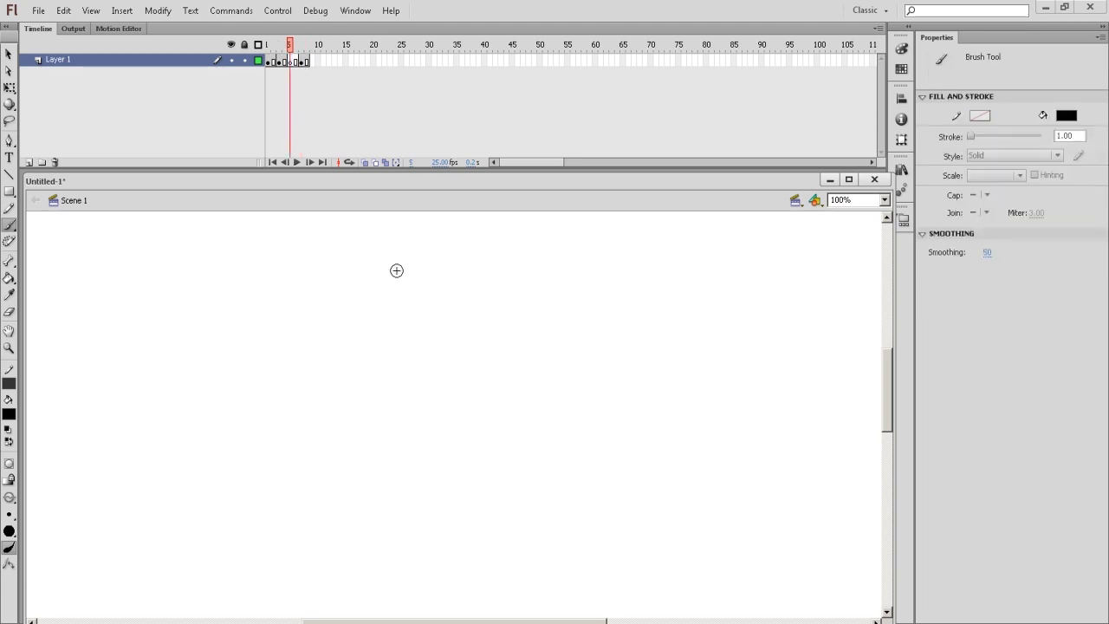
# Turn on onion skinning and brush the lower outline of the in-between arm on frame 5, bending up at the elbow.
pyautogui.click(365, 162)
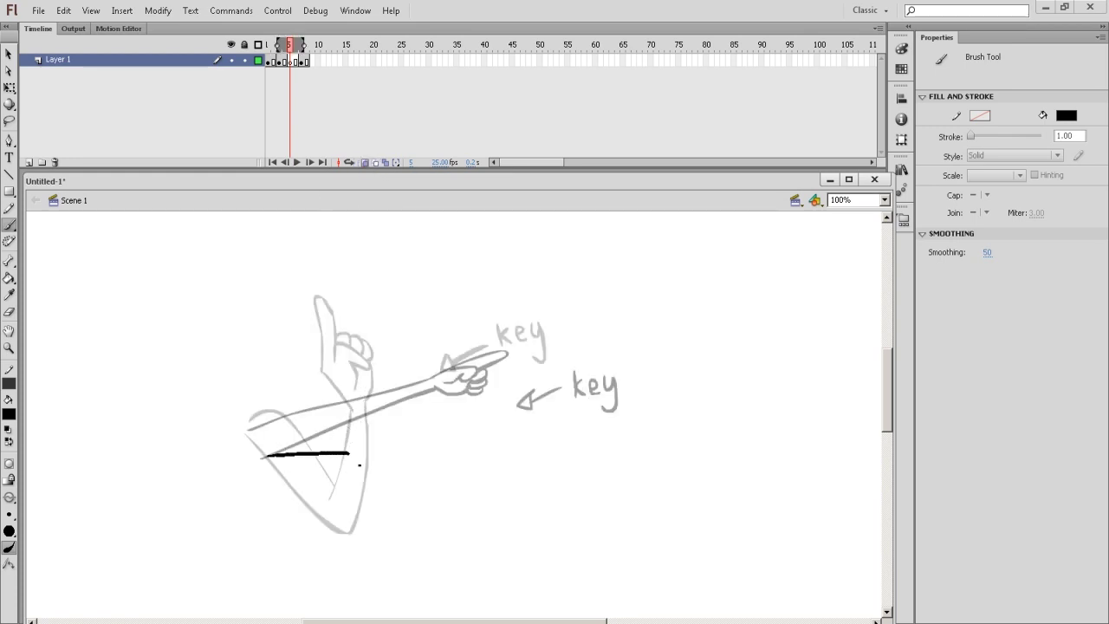
pyautogui.moveTo(379, 454); pyautogui.dragTo(385, 452)
pyautogui.hotkey('ctrl', 'z')
pyautogui.moveTo(361, 437); pyautogui.dragTo(376, 433)
pyautogui.moveTo(433, 393); pyautogui.dragTo(436, 368)
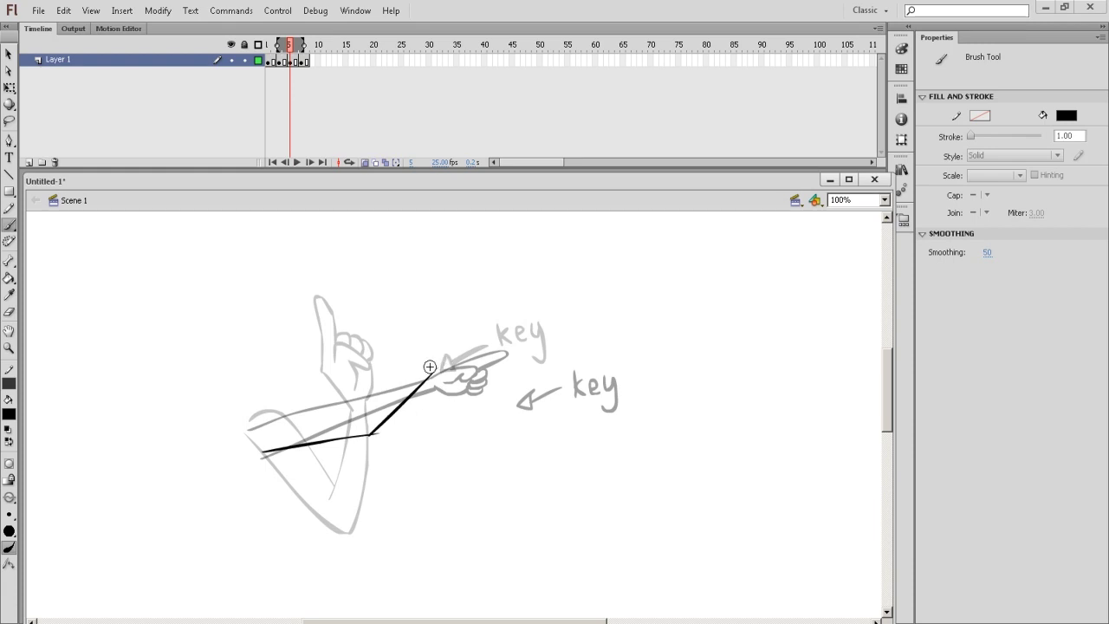
# Draw the upper outline of the in-between arm from shoulder to elbow to wrist, redoing unsatisfactory strokes.
pyautogui.moveTo(307, 413); pyautogui.dragTo(356, 421)
pyautogui.hotkey('ctrl', 'z')
pyautogui.hotkey('ctrl', 'z')
pyautogui.hotkey('ctrl', 'z')
pyautogui.moveTo(257, 431)
pyautogui.mouseDown()
pyautogui.moveTo(366, 418)
pyautogui.moveTo(431, 347)
pyautogui.mouseUp()
pyautogui.hotkey('ctrl', 'z')
pyautogui.moveTo(361, 421)
pyautogui.mouseDown()
pyautogui.moveTo(426, 361)
pyautogui.moveTo(441, 330)
pyautogui.moveTo(411, 308)
pyautogui.moveTo(442, 315)
pyautogui.moveTo(423, 359)
pyautogui.mouseUp()
pyautogui.hotkey('ctrl', 'z')
# Draw the in-between hand with raised index finger and curled fingers, clean it up, and turn off onion skinning.
pyautogui.moveTo(427, 314); pyautogui.dragTo(440, 310)
pyautogui.hotkey('ctrl', 'z')
pyautogui.hotkey('ctrl', 'z')
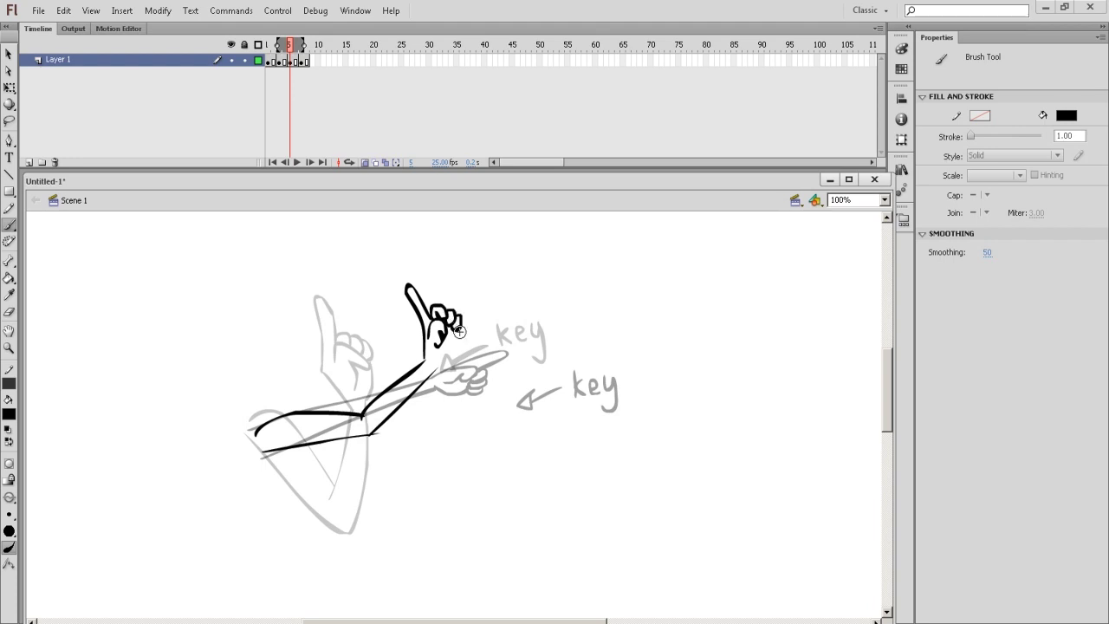
pyautogui.press('e')
pyautogui.press('b')
pyautogui.click(365, 162)
# Return to frame 1, test the movie in an enlarged preview window, and close the preview.
pyautogui.moveTo(292, 44); pyautogui.dragTo(252, 81)
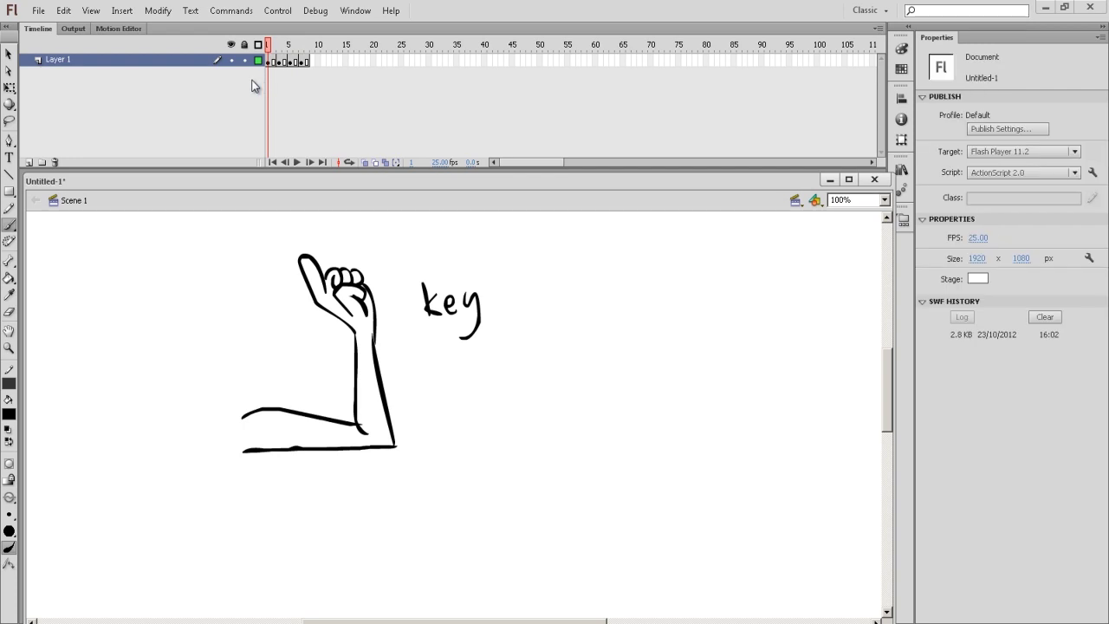
pyautogui.hotkey('ctrl', 'Return')
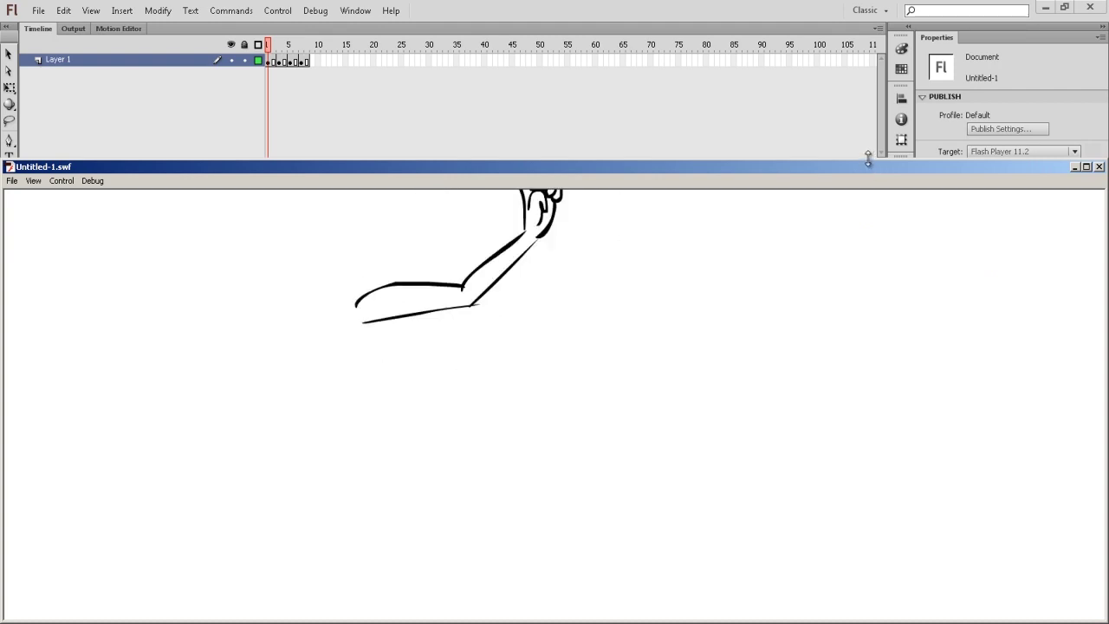
pyautogui.moveTo(868, 162); pyautogui.dragTo(837, 71)
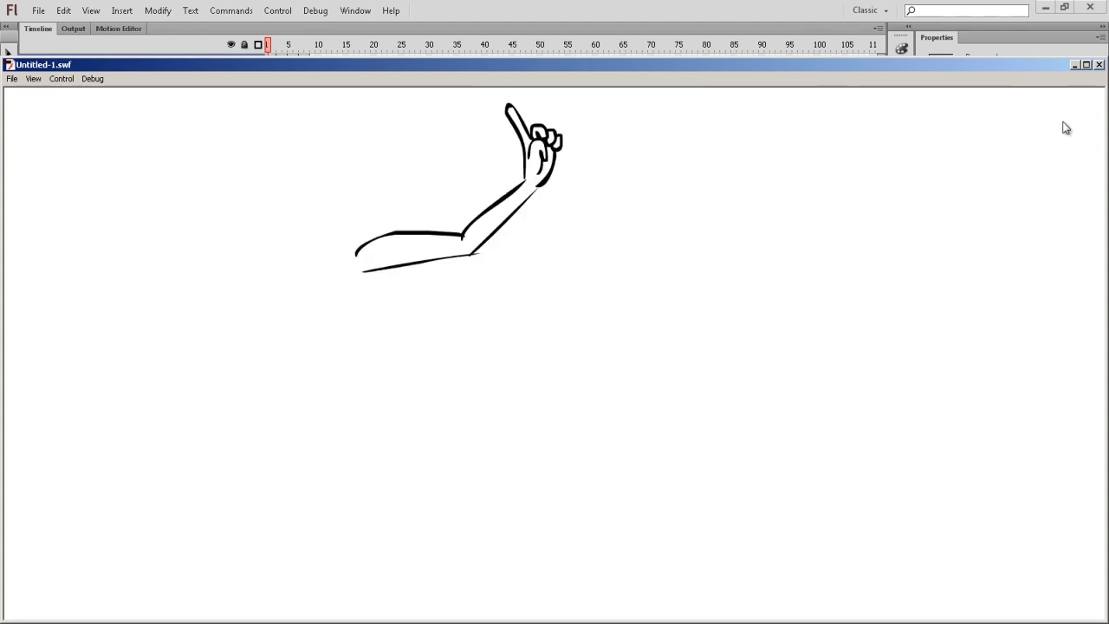
pyautogui.click(1099, 64)
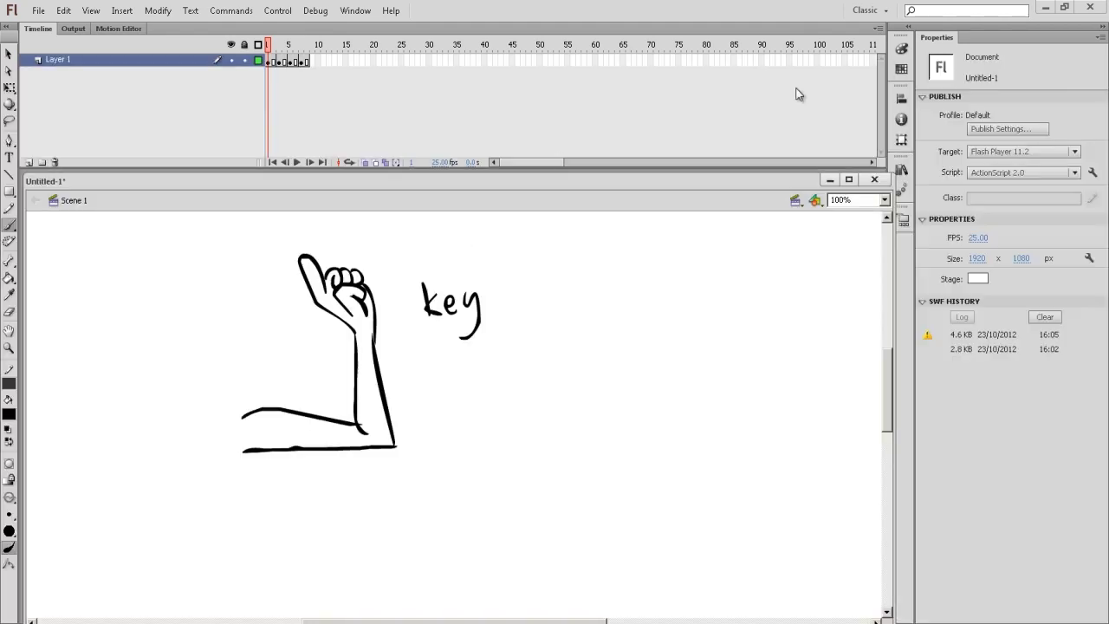
# Add one frame to the holds of the outstretched-arm pose and the first pose, and preview the movie.
pyautogui.click(307, 61)
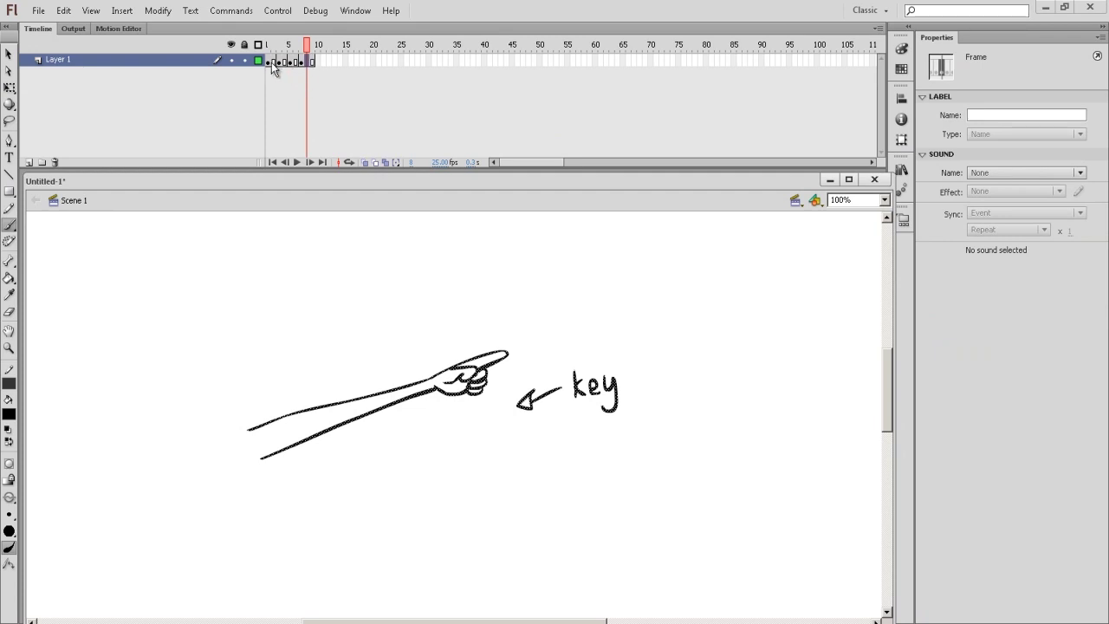
pyautogui.click(273, 61)
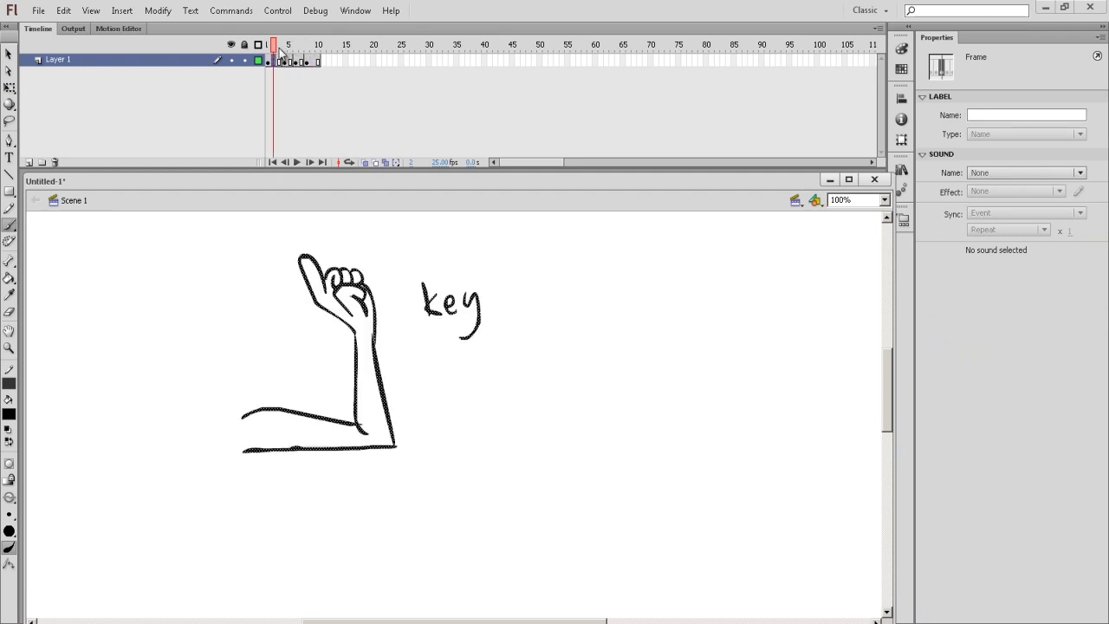
pyautogui.hotkey('ctrl', 'Return')
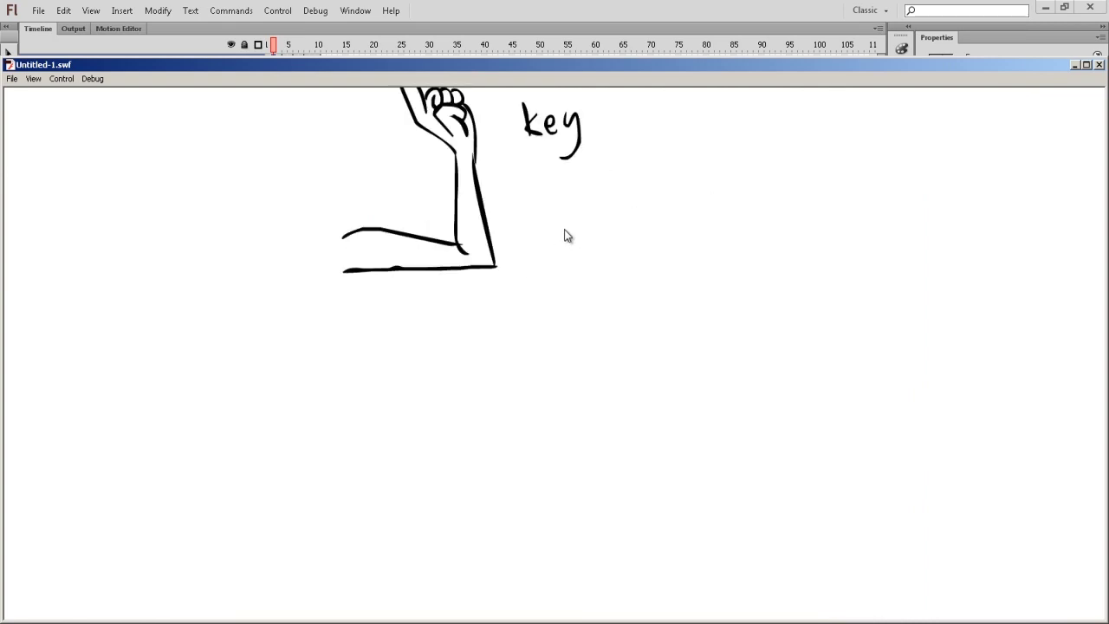
pyautogui.click(1099, 65)
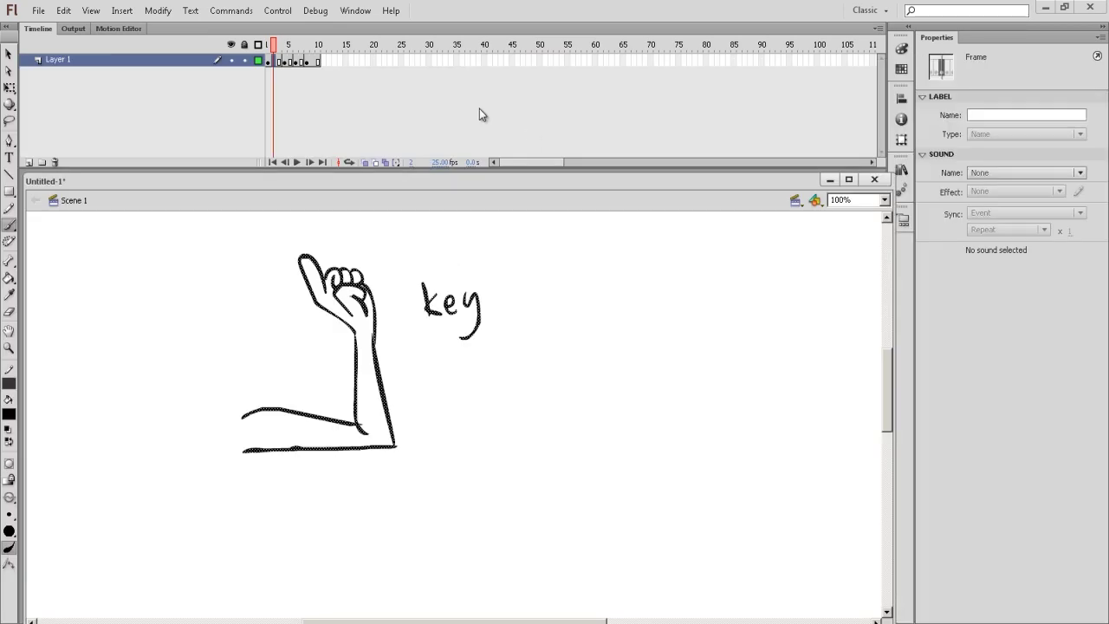
# Lengthen the final pose to frame 13 and the first pose to frame 5.
pyautogui.click(318, 60)
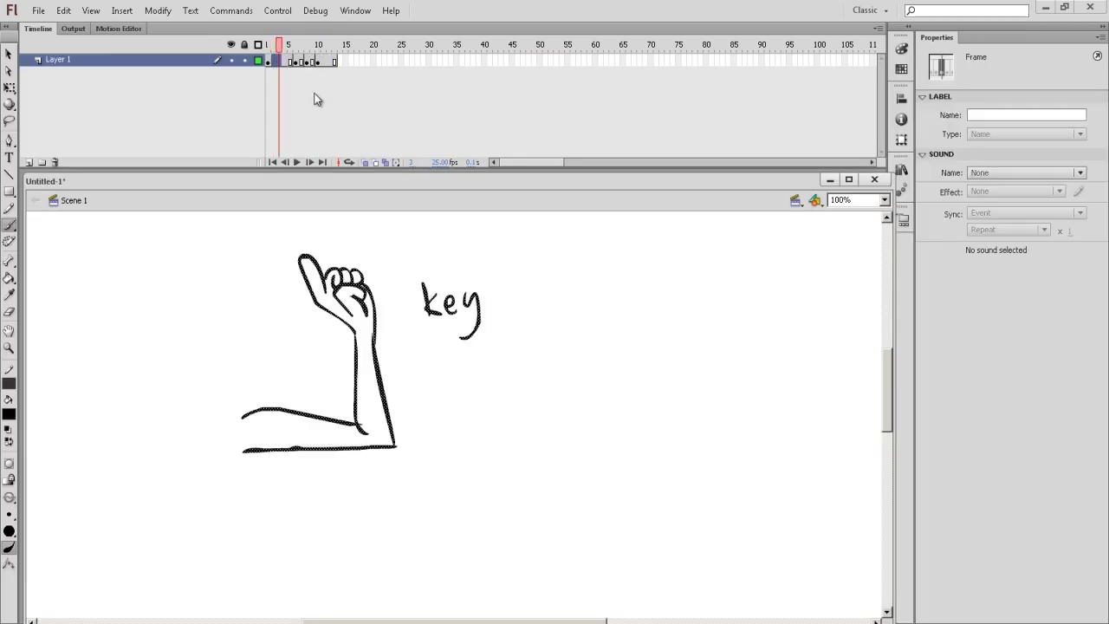